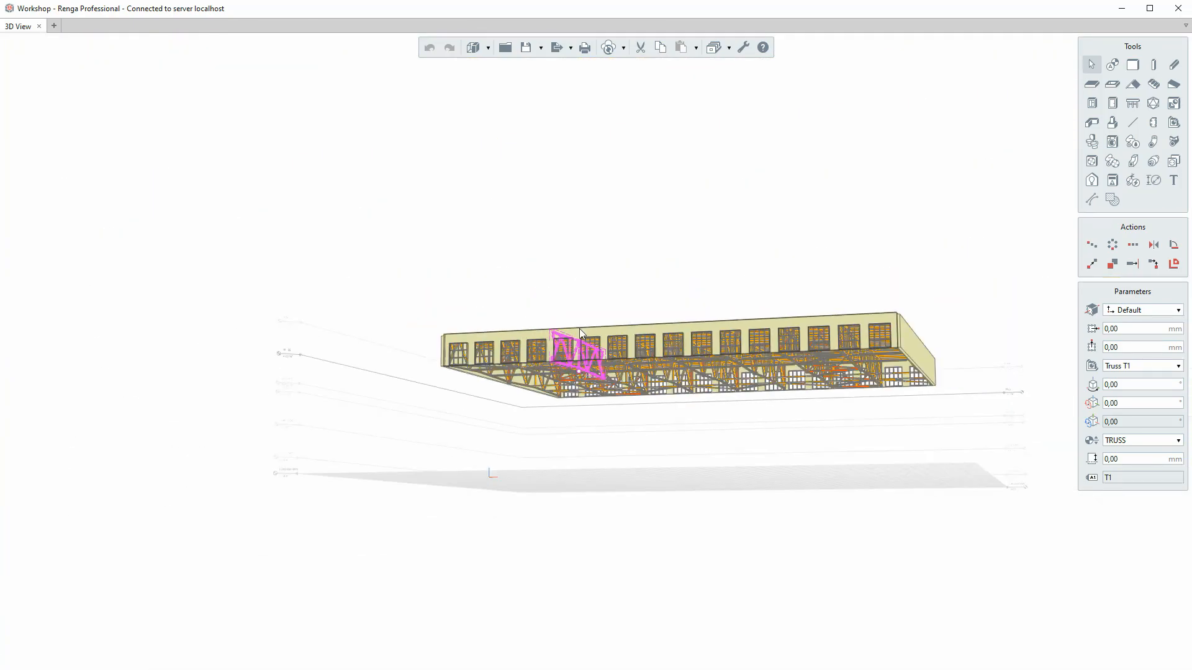
# Open the project's profile editor and add a new profile named "Plate with 4 holes".
pyautogui.click(582, 266)
pyautogui.moveTo(583, 271); pyautogui.dragTo(602, 317, button='middle')
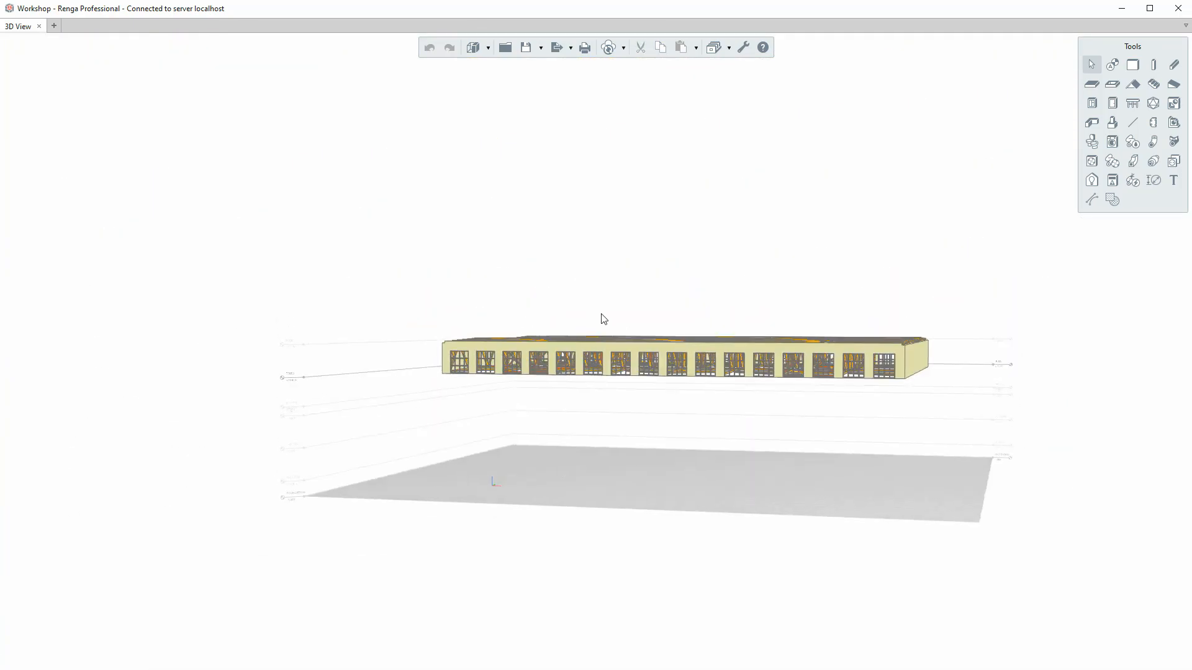
pyautogui.click(728, 48)
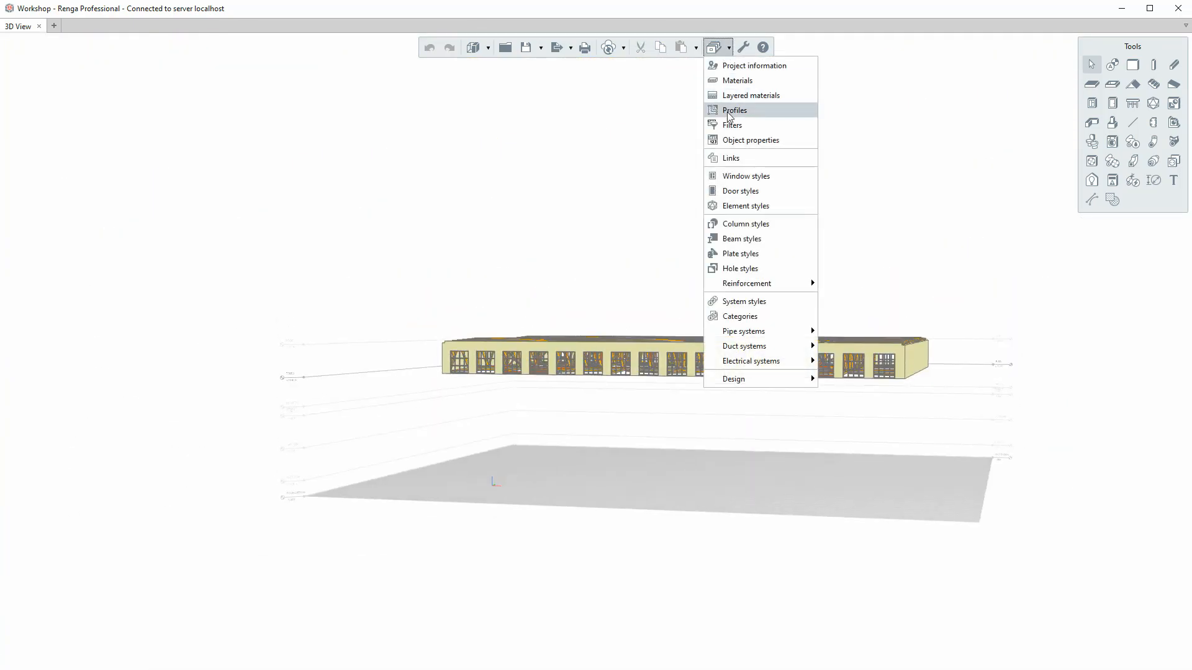
pyautogui.click(730, 112)
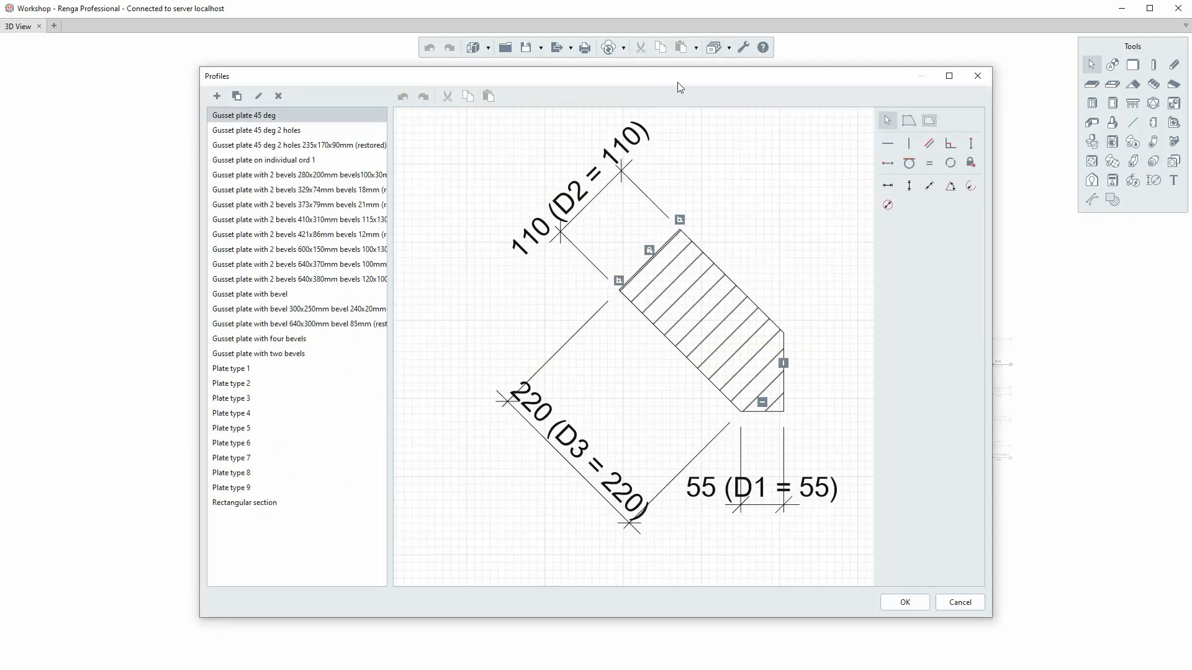
pyautogui.moveTo(688, 81); pyautogui.dragTo(677, 87)
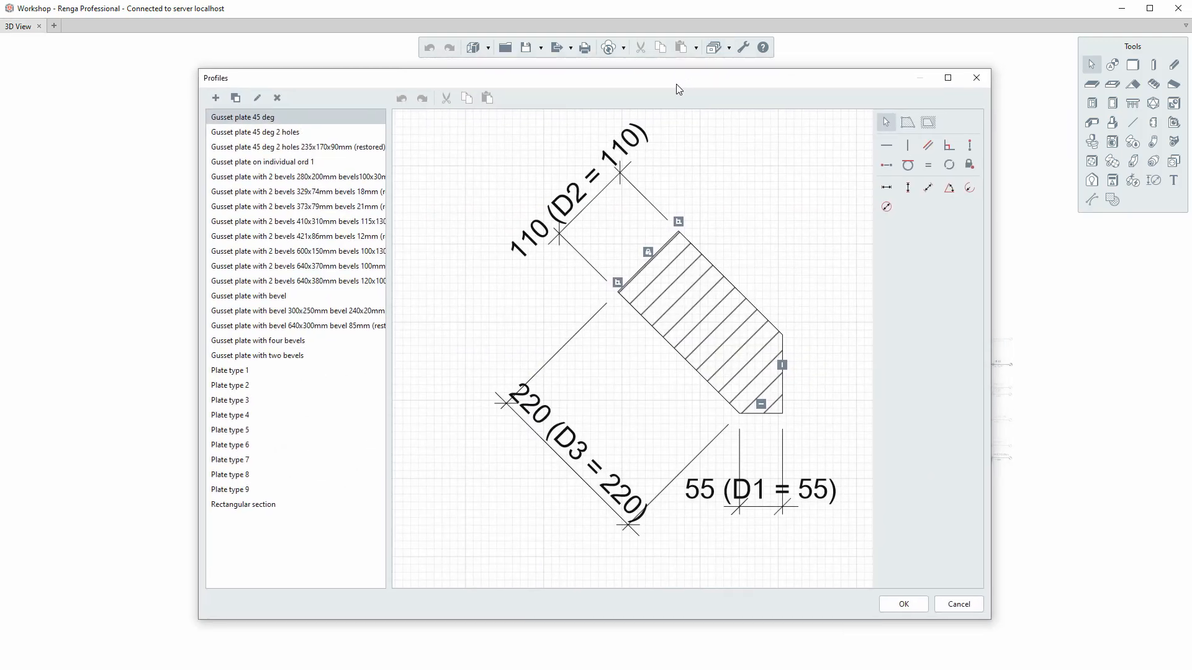
pyautogui.click(216, 98)
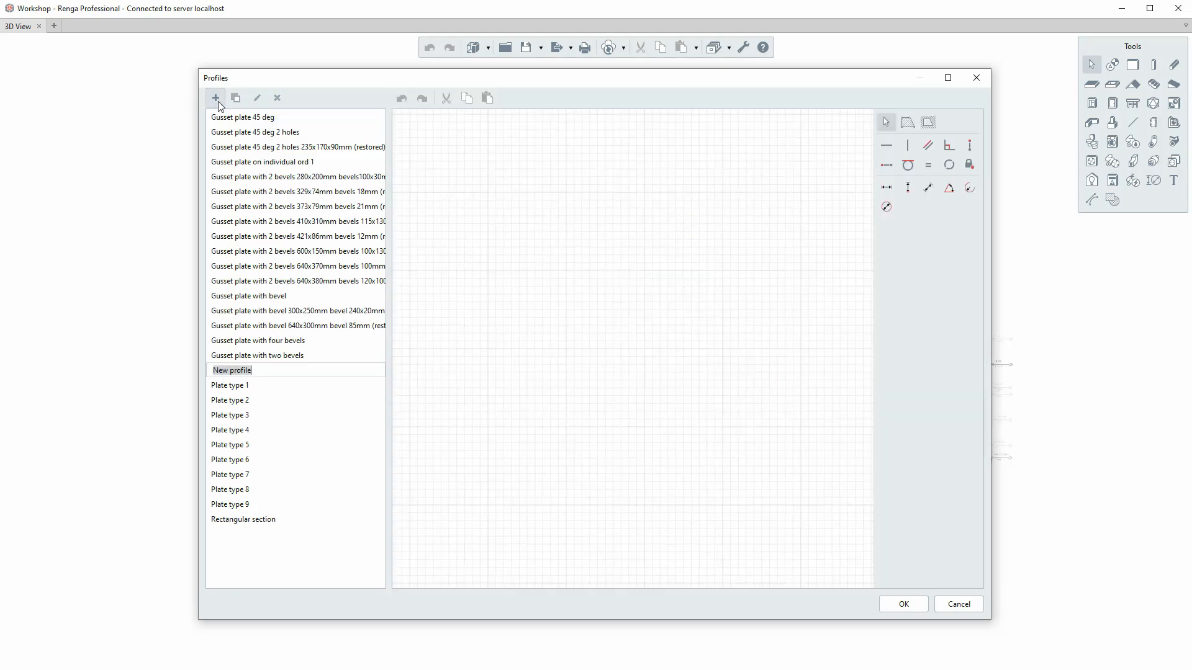
pyautogui.write('Plate with 4 holes')
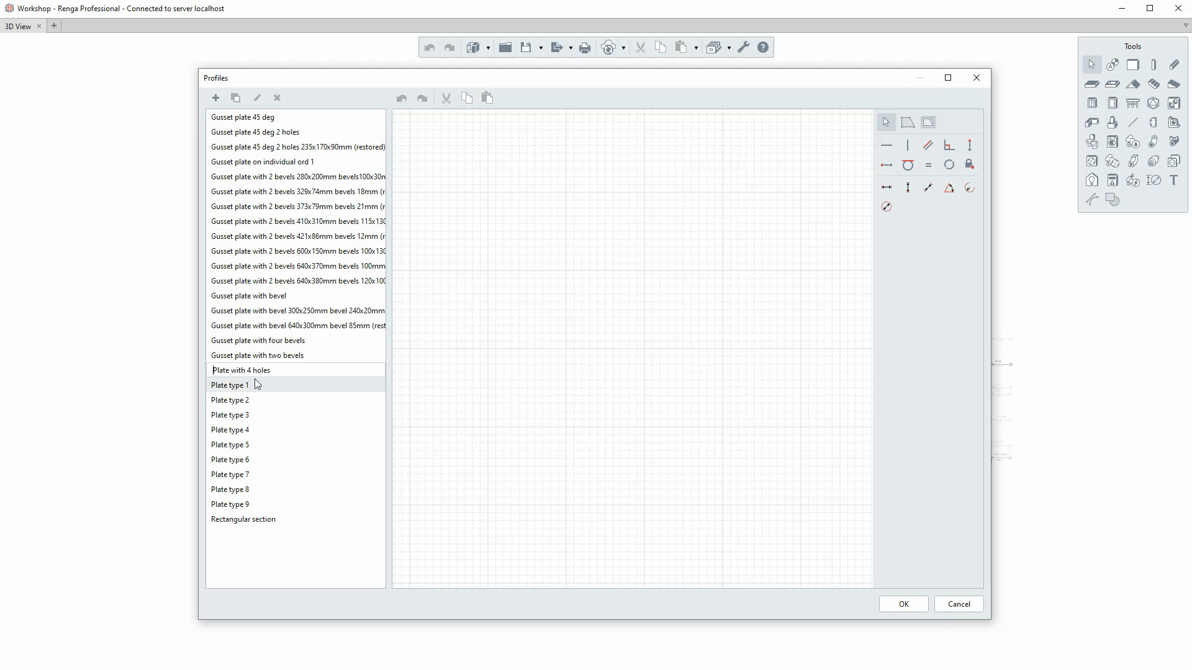
pyautogui.click(264, 385)
pyautogui.click(262, 504)
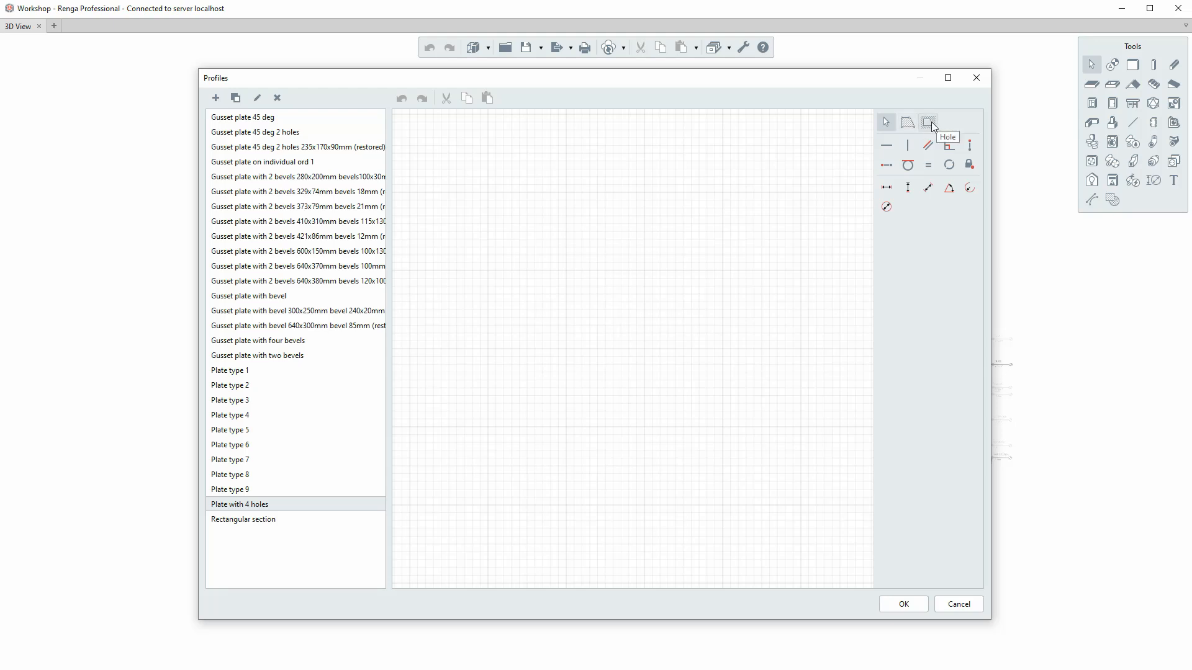
# Draw the plate's outer contour as a 180 × 180 mm square of straight segments.
pyautogui.click(907, 123)
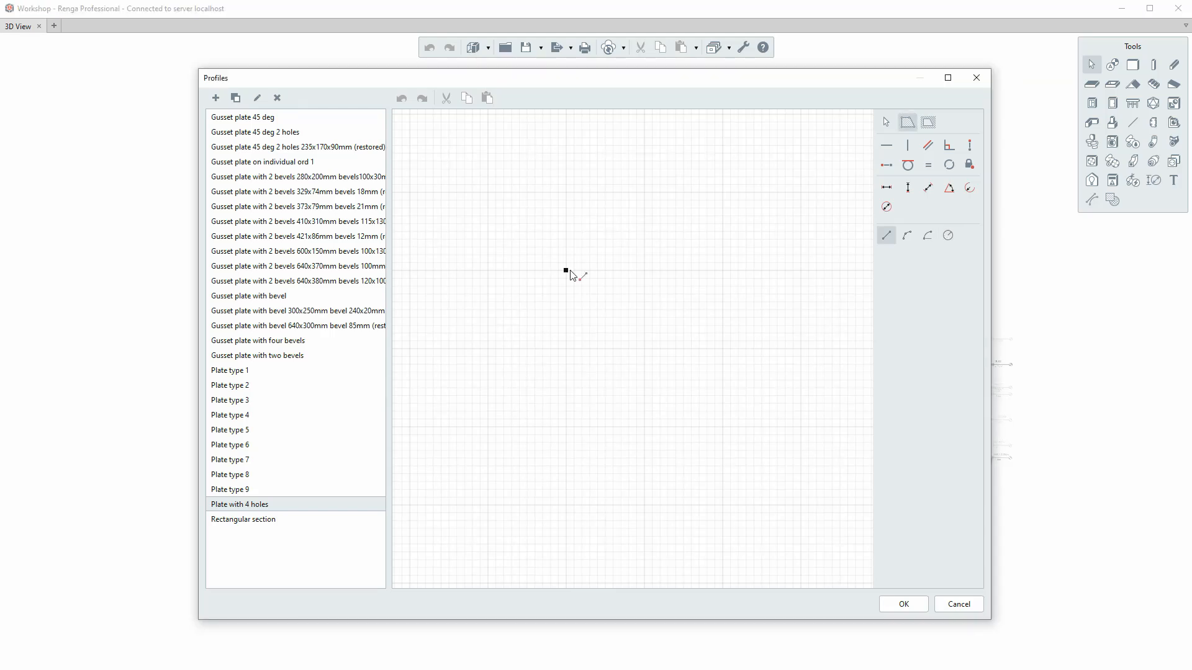
pyautogui.click(568, 271)
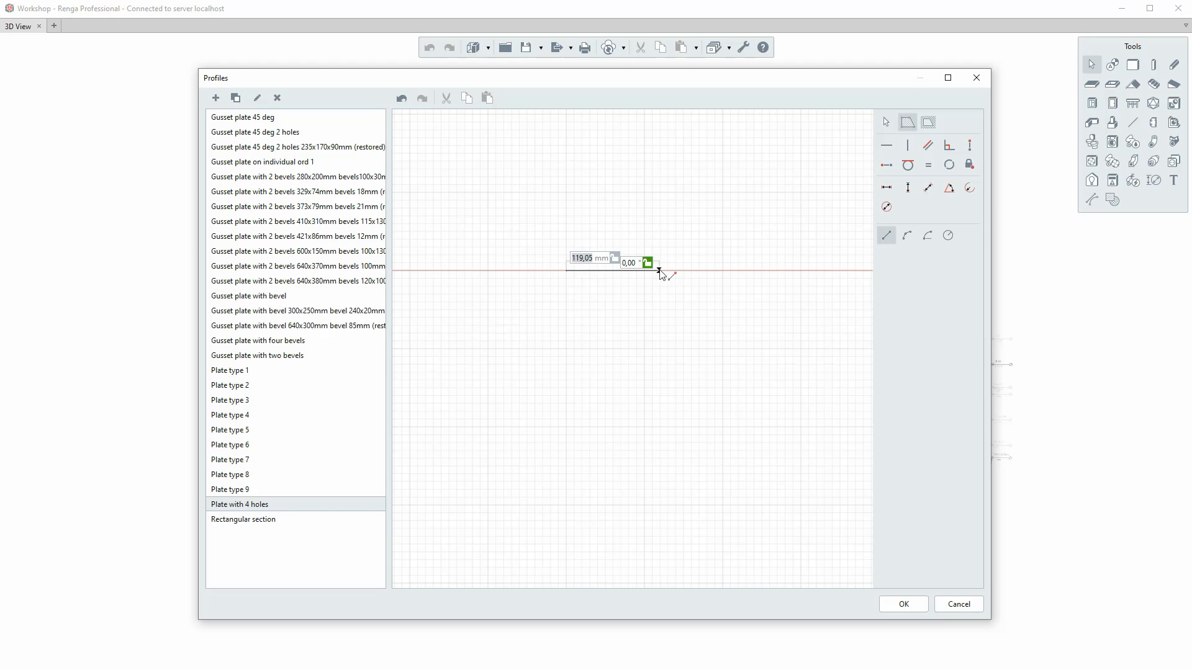
pyautogui.write('180')
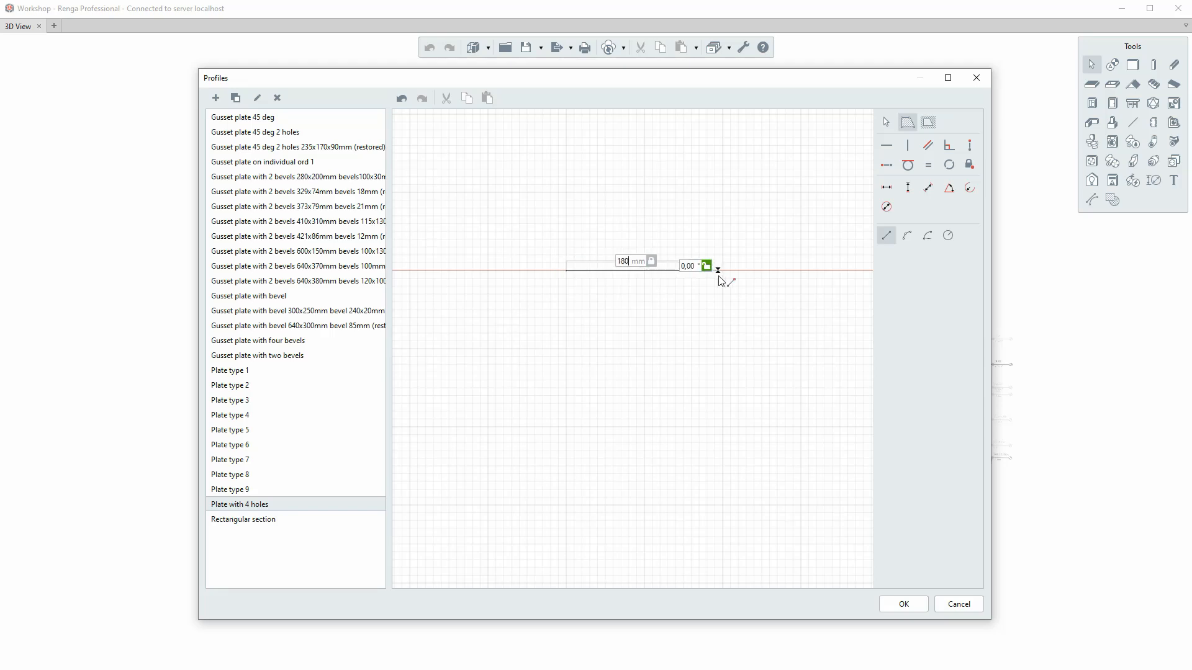
pyautogui.press('Return')
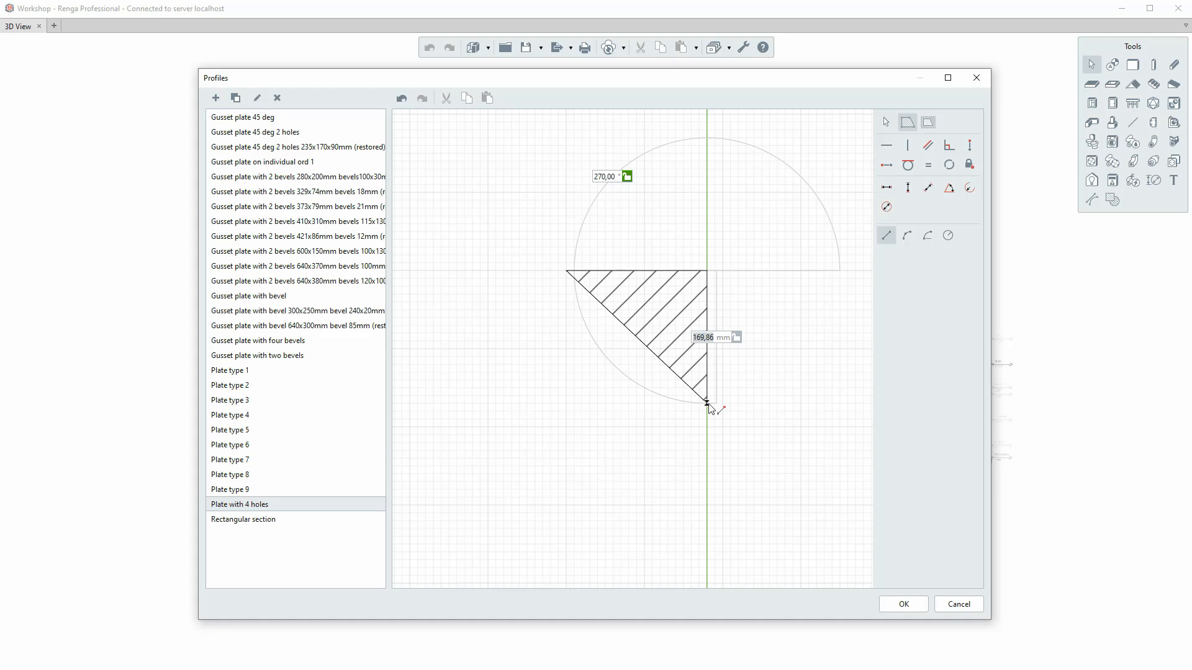
pyautogui.write('1')
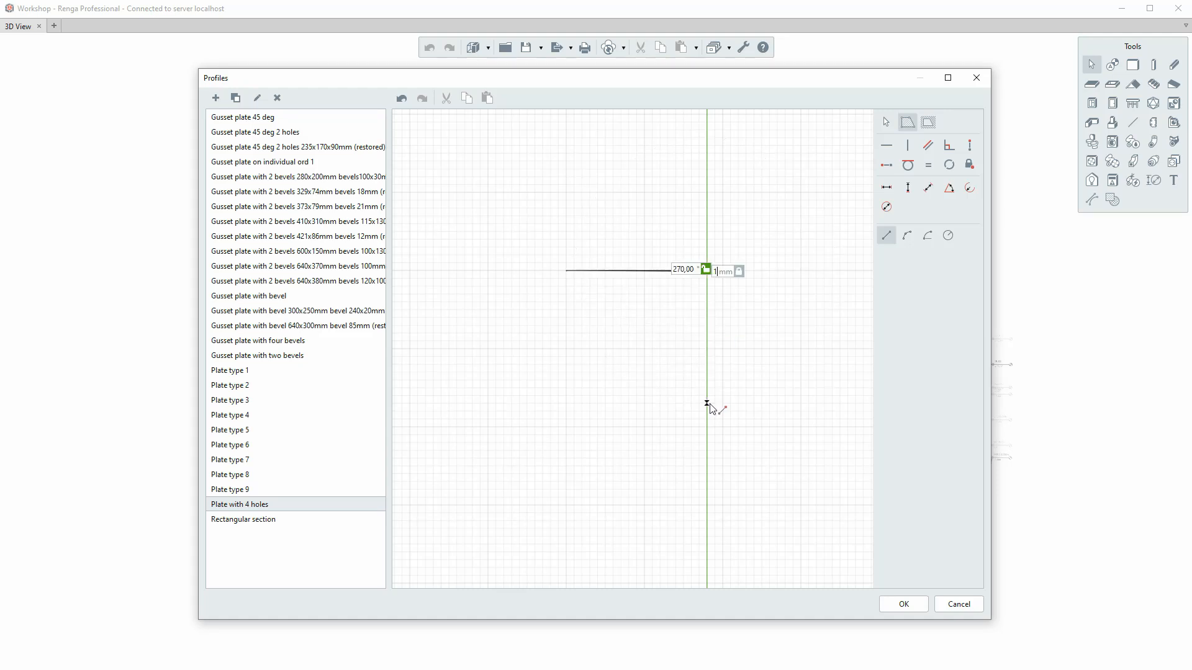
pyautogui.write('8')
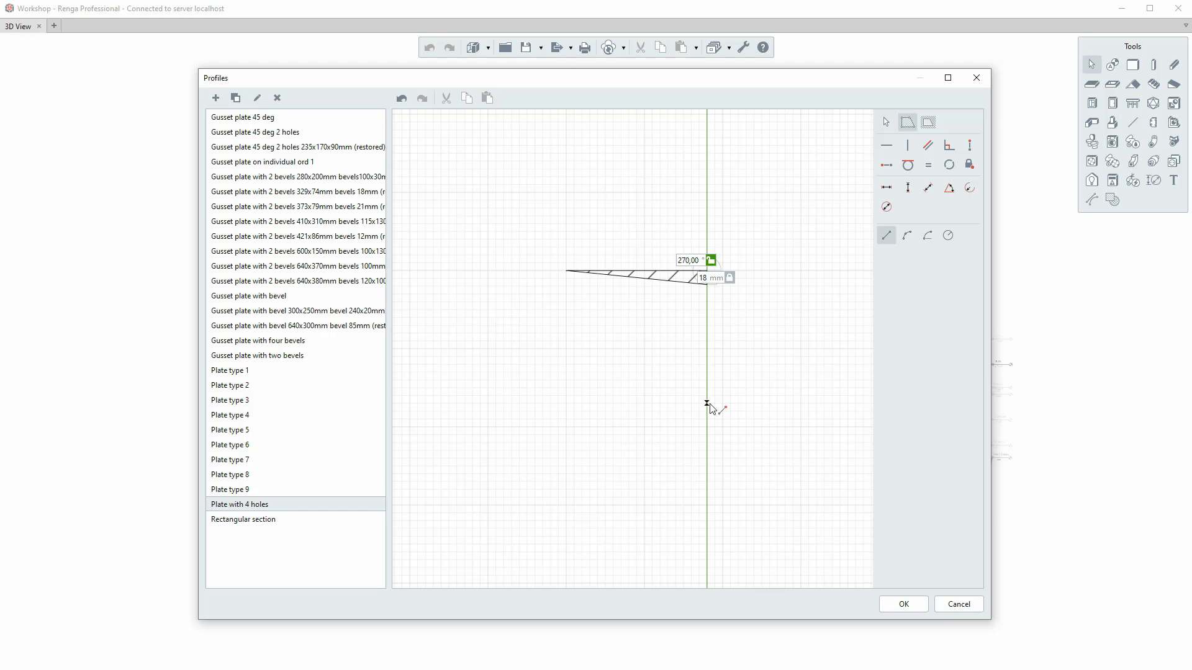
pyautogui.write('0')
pyautogui.press('Return')
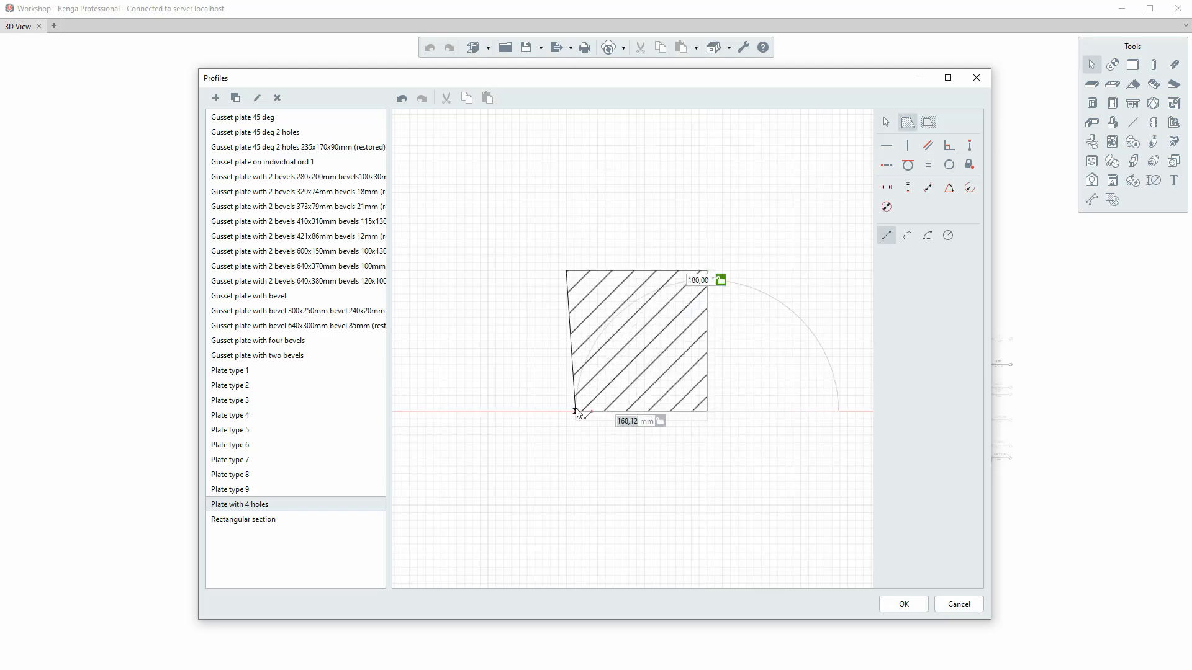
pyautogui.write('180')
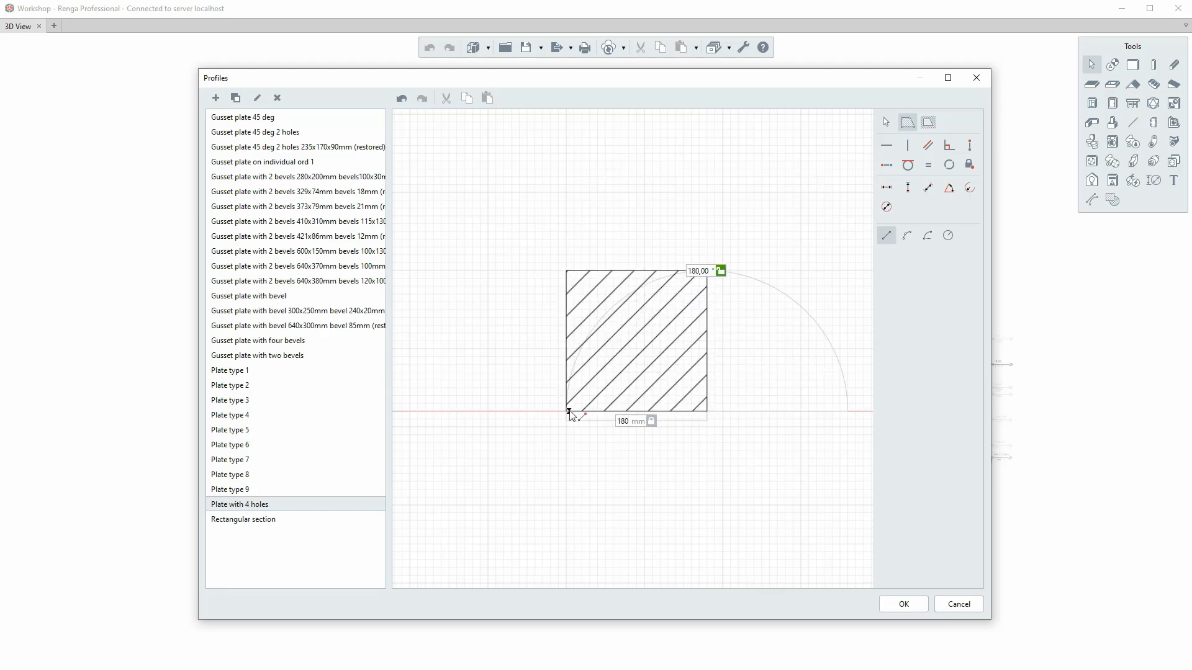
pyautogui.press('Return')
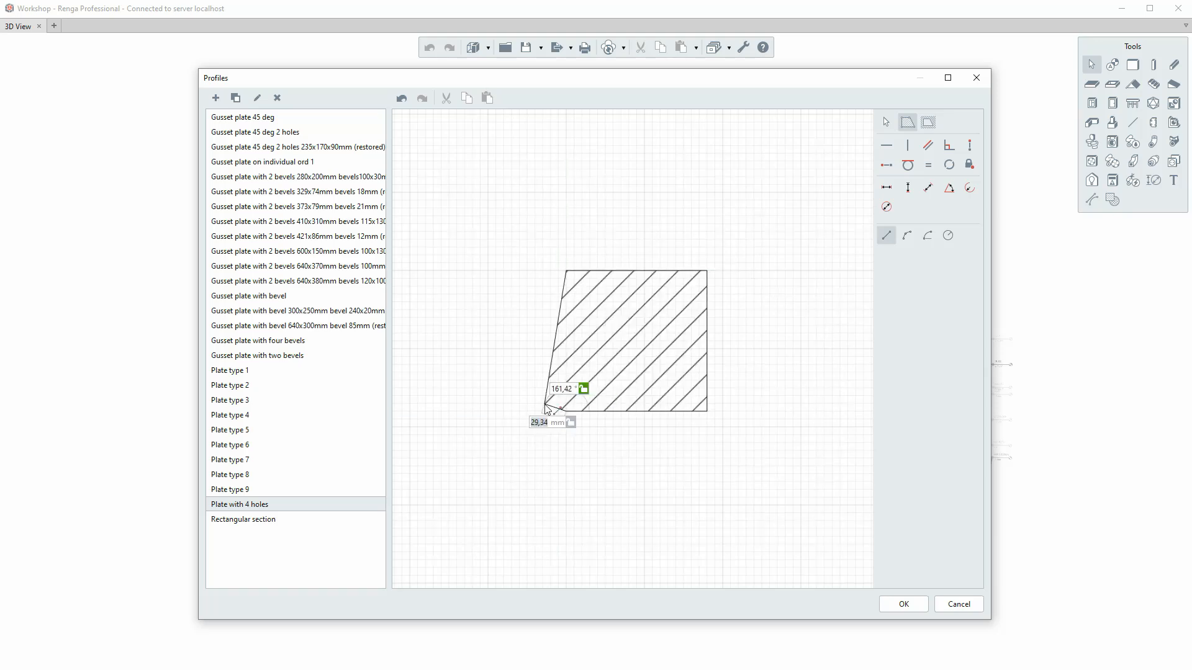
pyautogui.press('Escape')
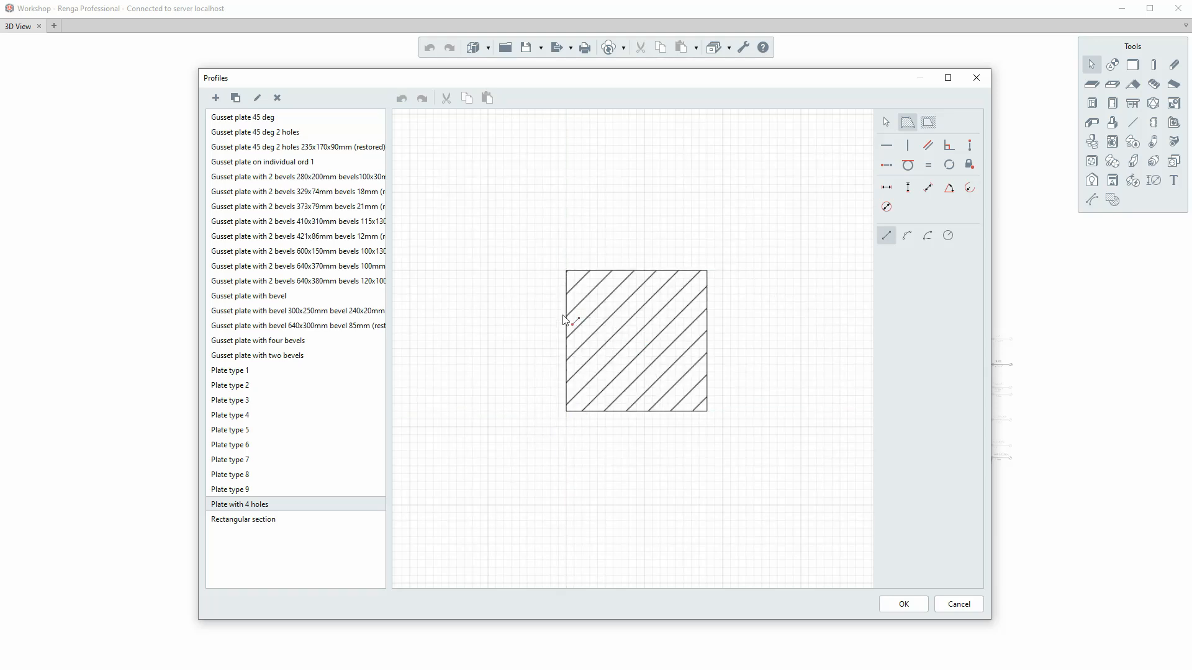
pyautogui.press('Escape')
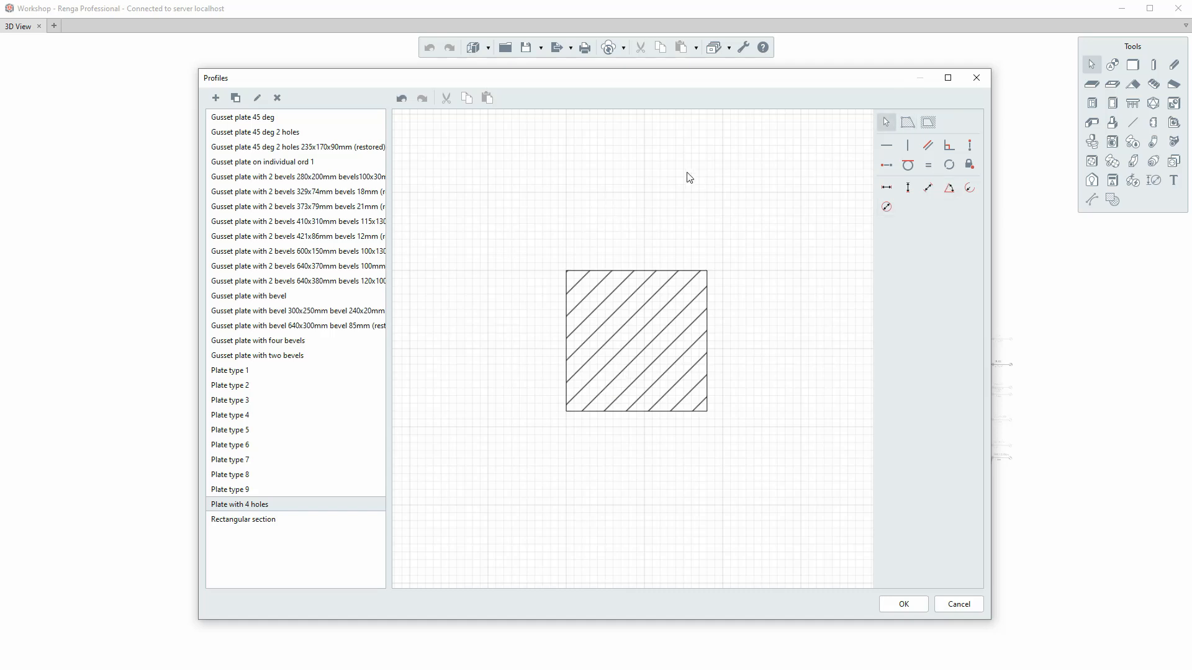
# Add a circular hole with a 10 mm radius centred on the plate's lower-left corner.
pyautogui.click(928, 123)
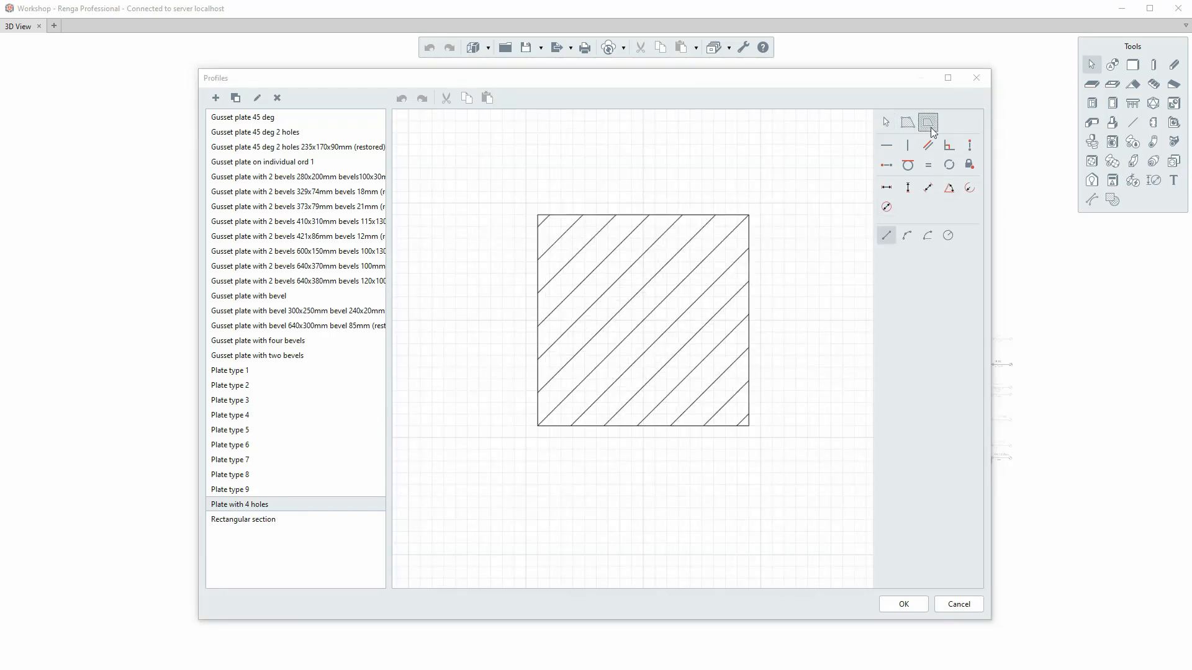
pyautogui.click(949, 236)
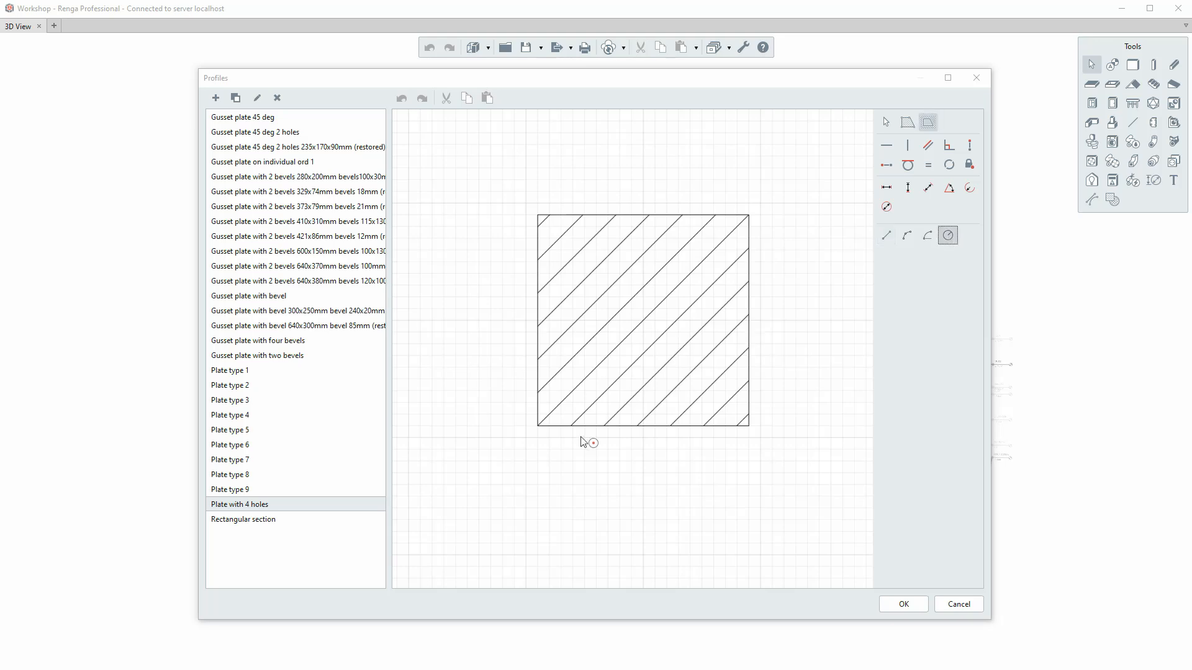
pyautogui.click(537, 426)
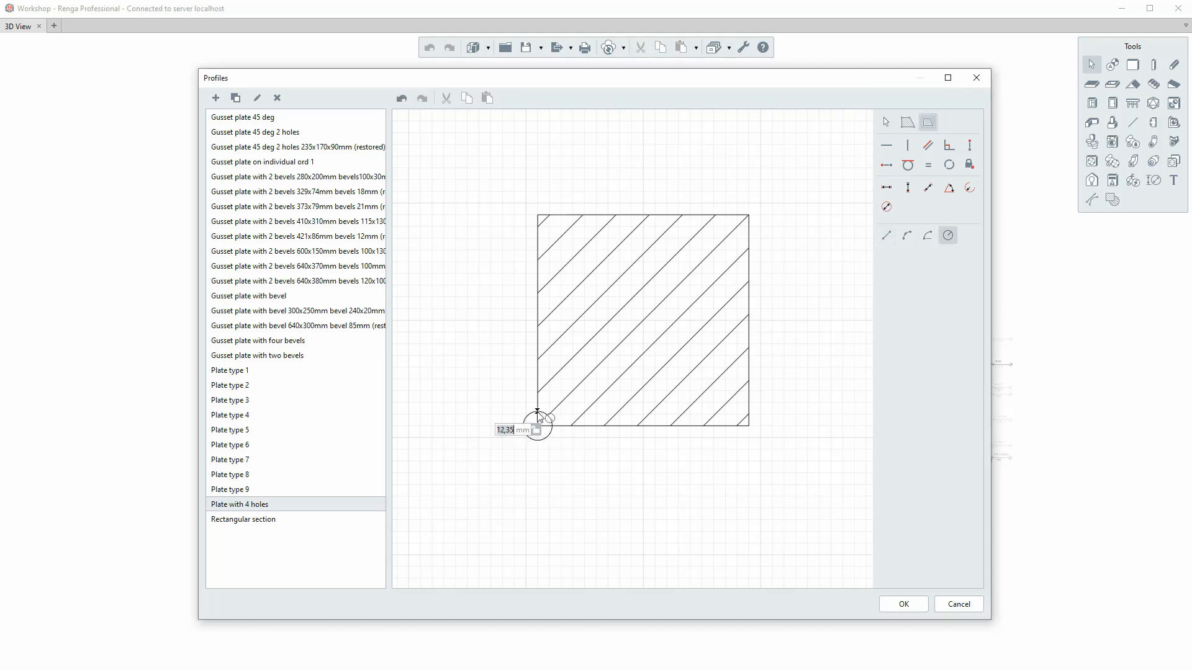
pyautogui.scroll(1, 535, 425)
pyautogui.write('1')
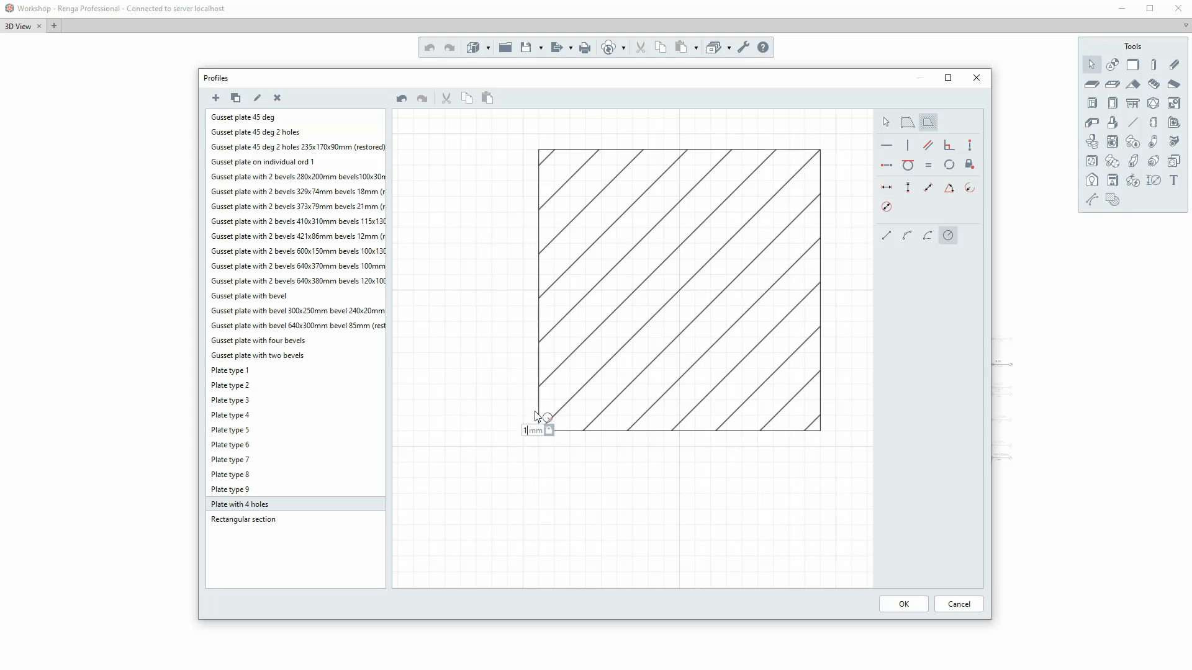
pyautogui.write('0')
pyautogui.press('Return')
pyautogui.press('Escape')
# Move the circular hole about 40 mm up and 45 mm to the right of the plate's lower-left corner.
pyautogui.click(530, 442)
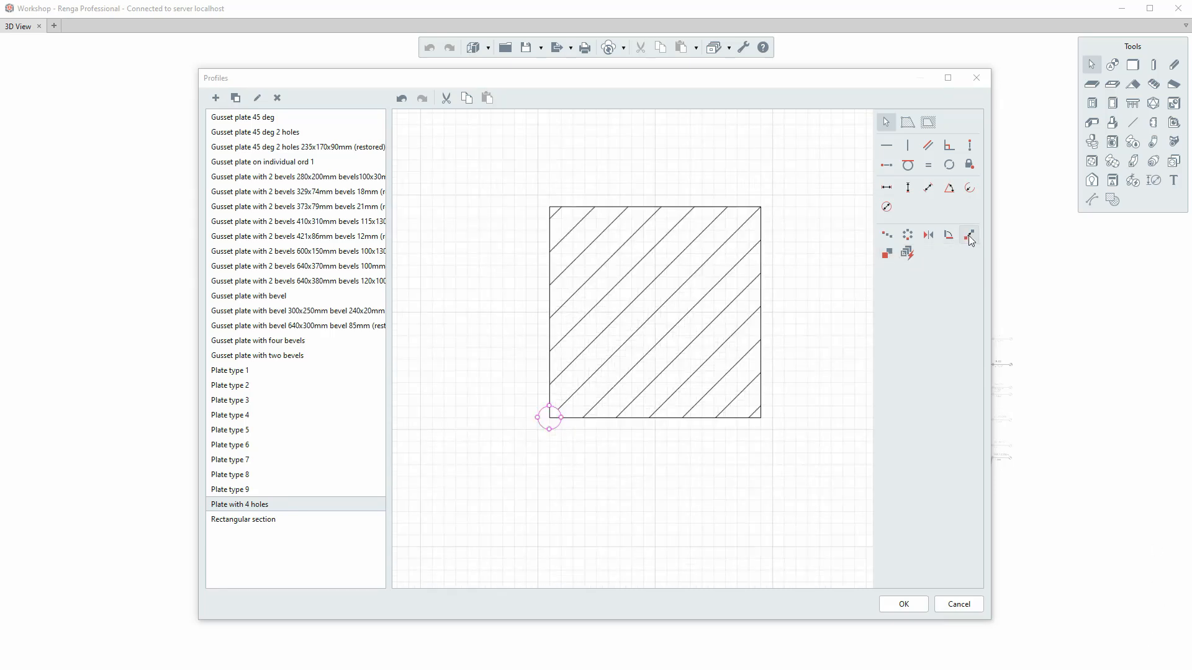
pyautogui.click(969, 235)
pyautogui.click(549, 417)
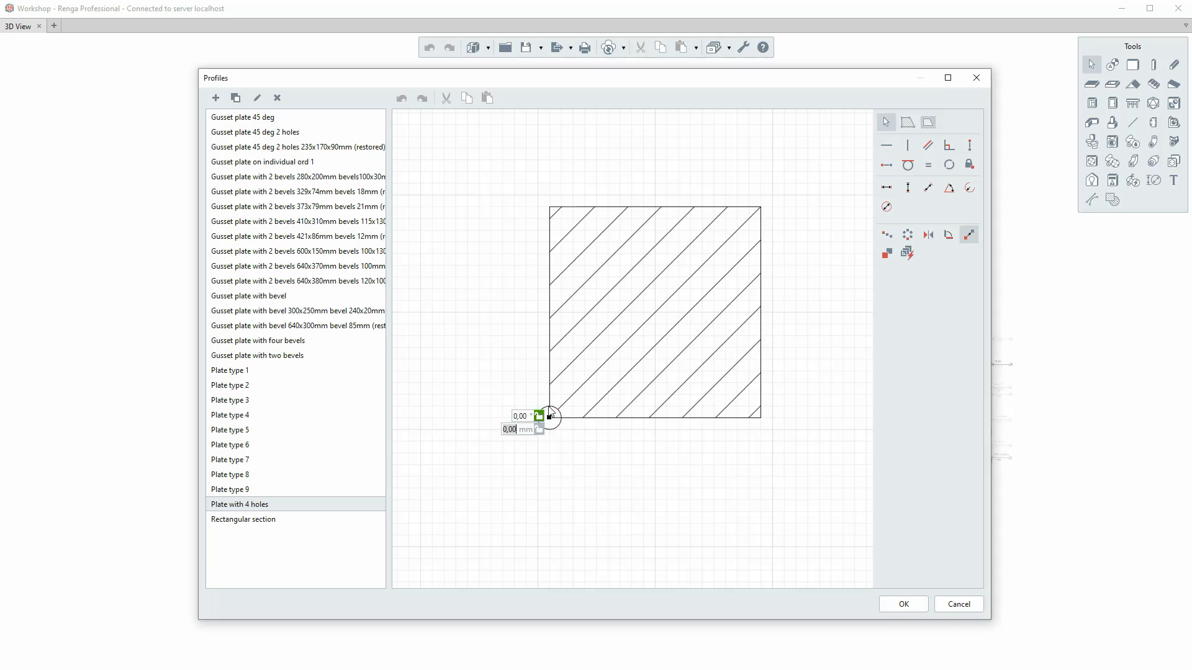
pyautogui.click(549, 373)
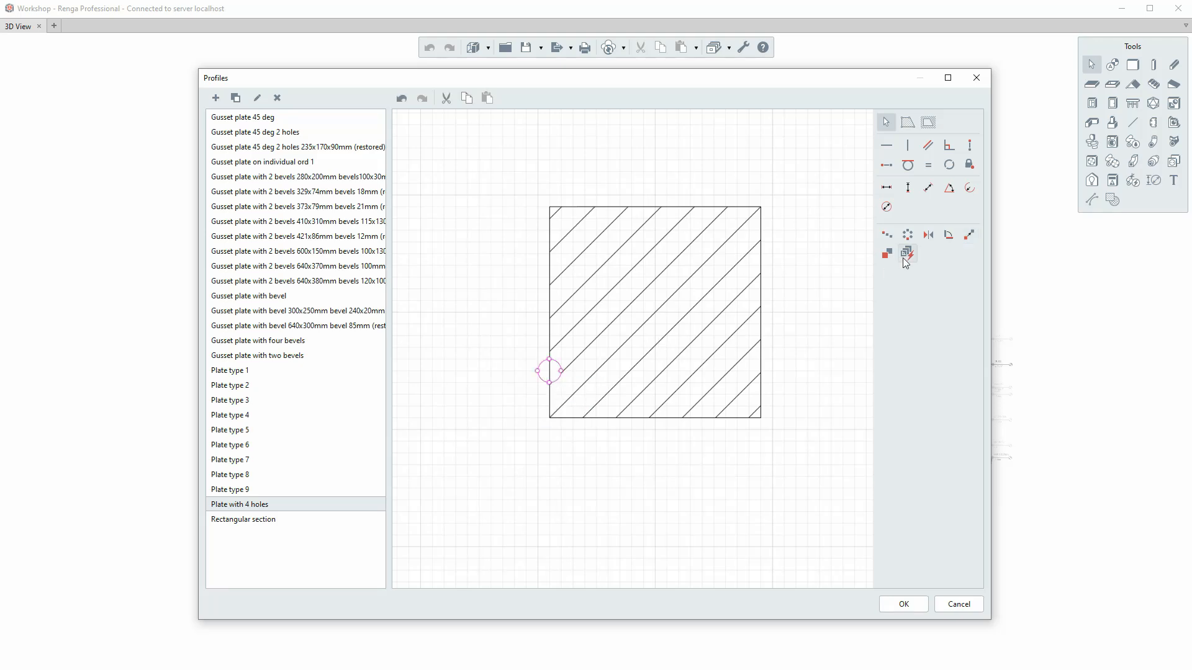
pyautogui.click(969, 235)
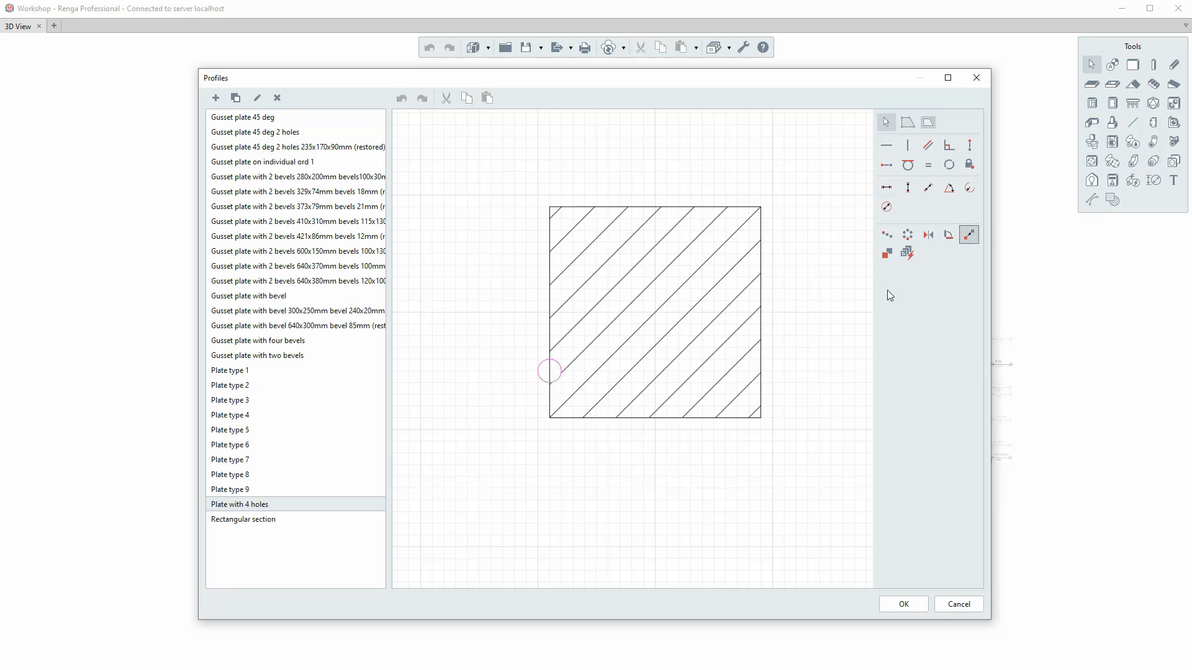
pyautogui.click(550, 417)
pyautogui.write('45')
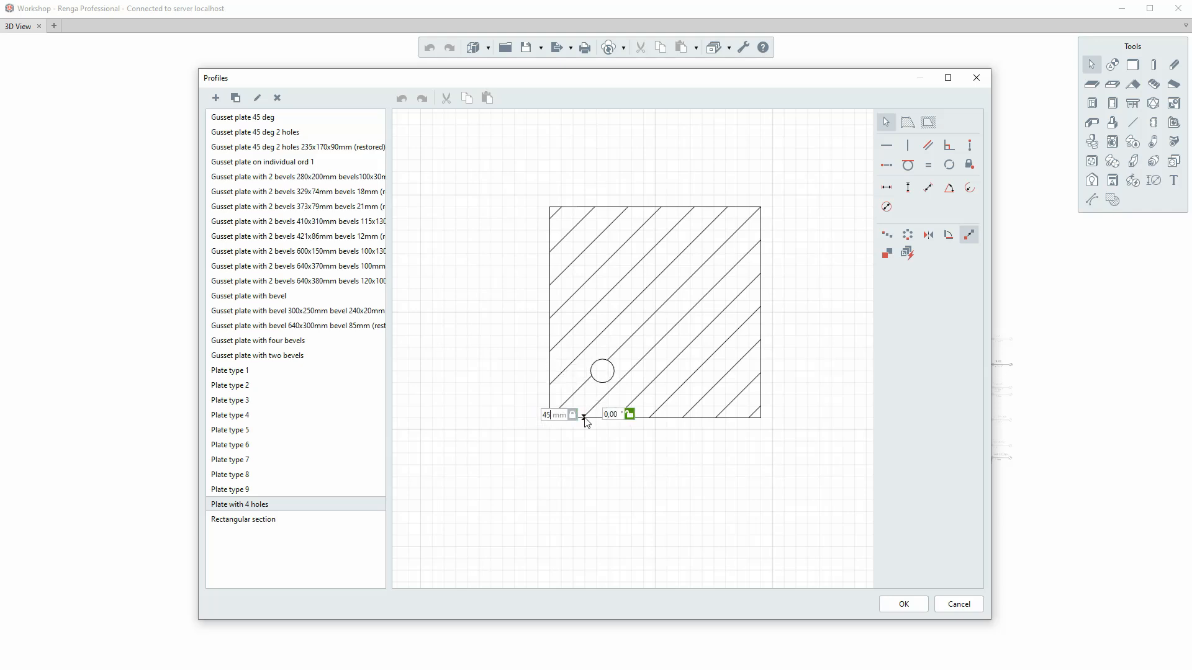
pyautogui.press('Return')
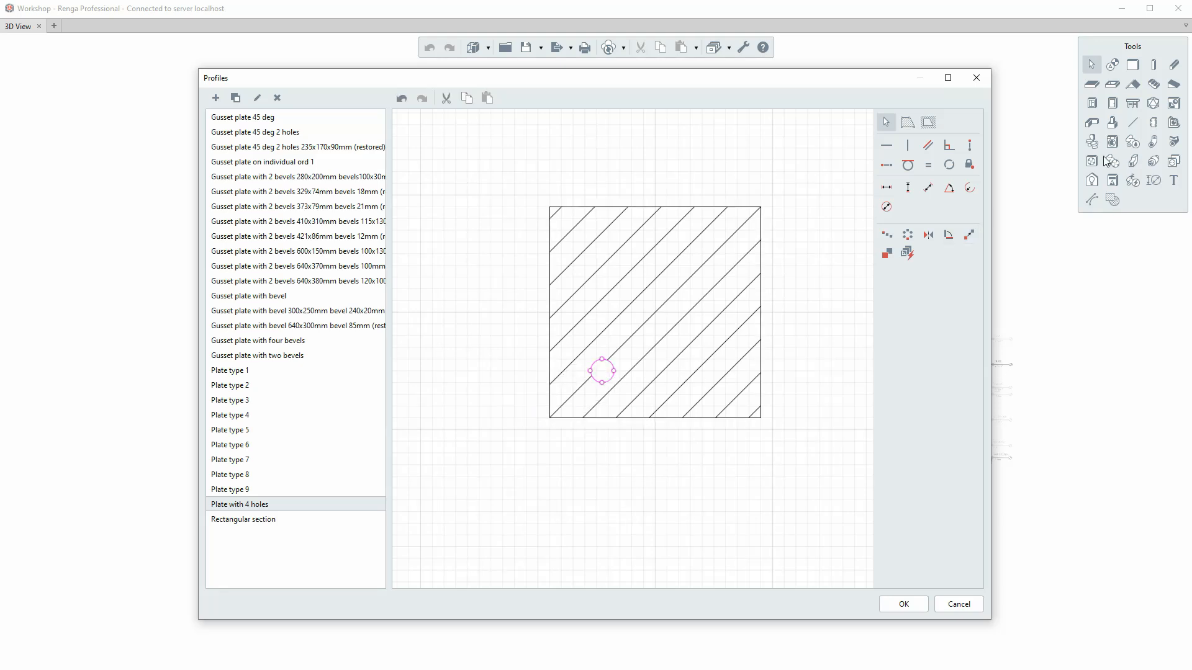
# Mirror the hole across the plate's horizontal midline and mirror the resulting pair across its vertical midline to get four holes.
pyautogui.click(925, 238)
pyautogui.click(550, 314)
pyautogui.click(764, 314)
pyautogui.moveTo(569, 183); pyautogui.dragTo(673, 466)
pyautogui.click(929, 239)
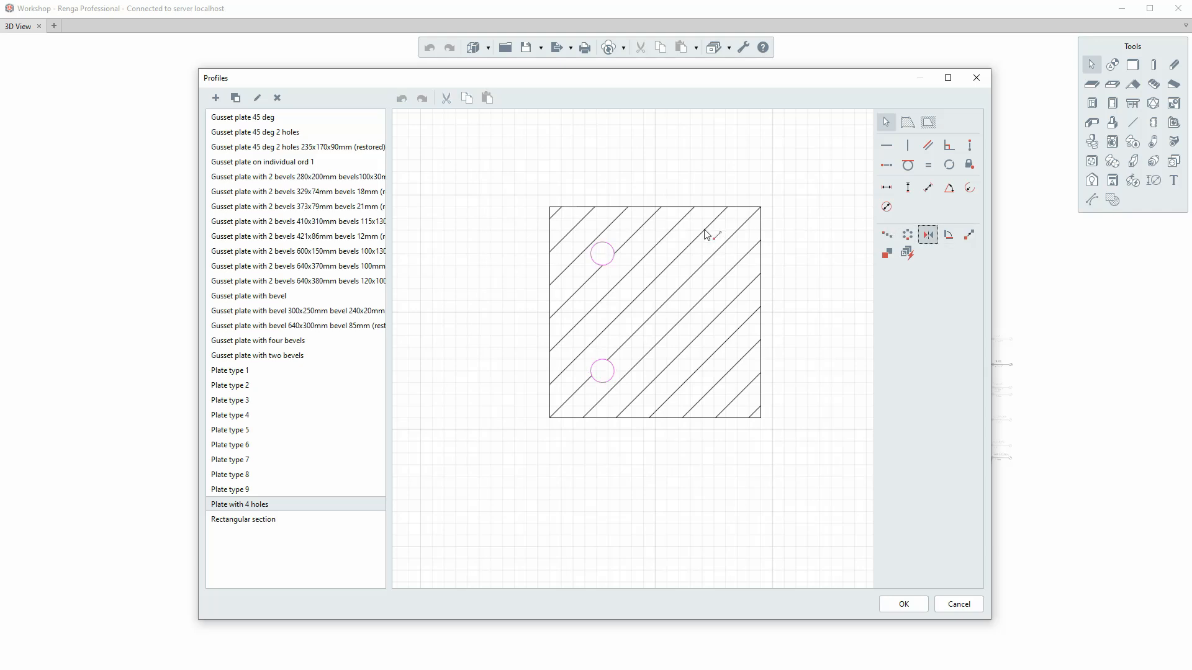
pyautogui.click(655, 207)
pyautogui.click(658, 418)
pyautogui.press('Escape')
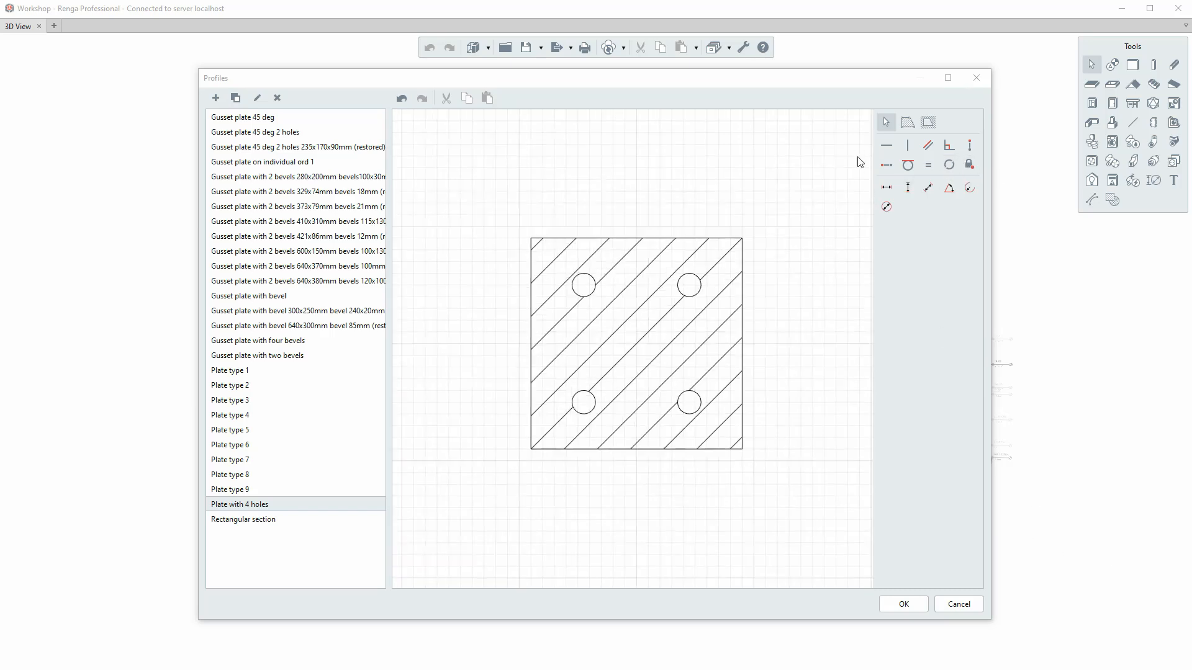
# Apply horizontal constraints to the plate's top and bottom edges and vertical constraints to its left and right edges.
pyautogui.click(886, 146)
pyautogui.click(675, 239)
pyautogui.click(655, 450)
pyautogui.click(908, 146)
pyautogui.click(532, 336)
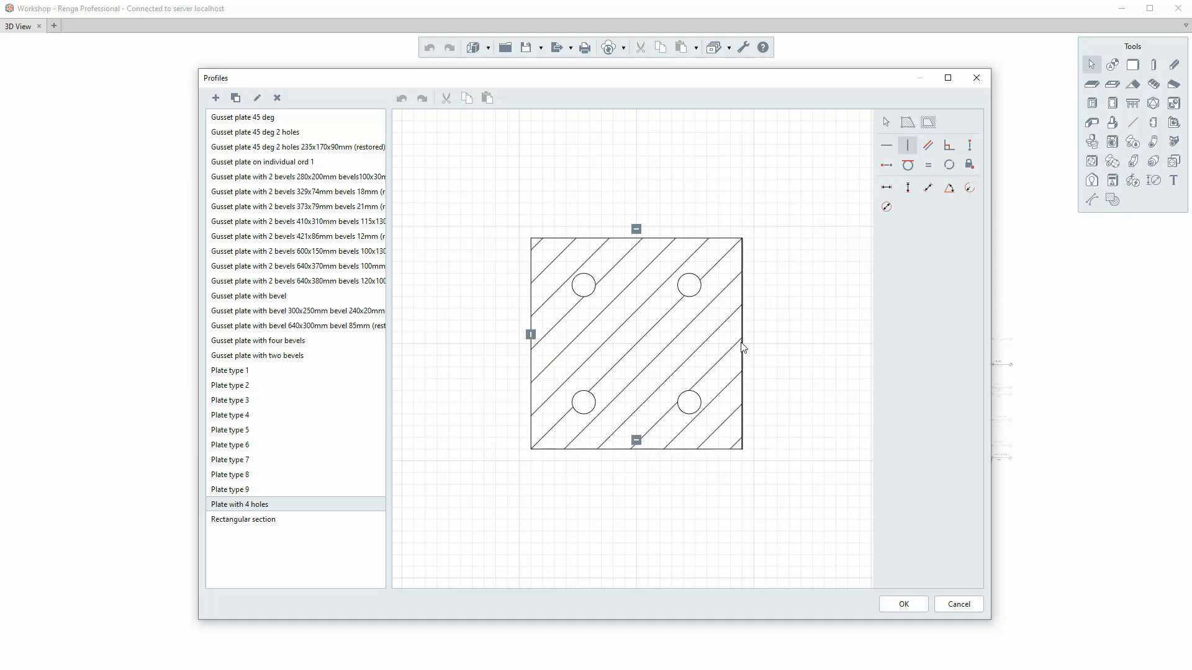
# Constrain the centres of the two left holes, and of the two right holes, to align vertically.
pyautogui.click(970, 146)
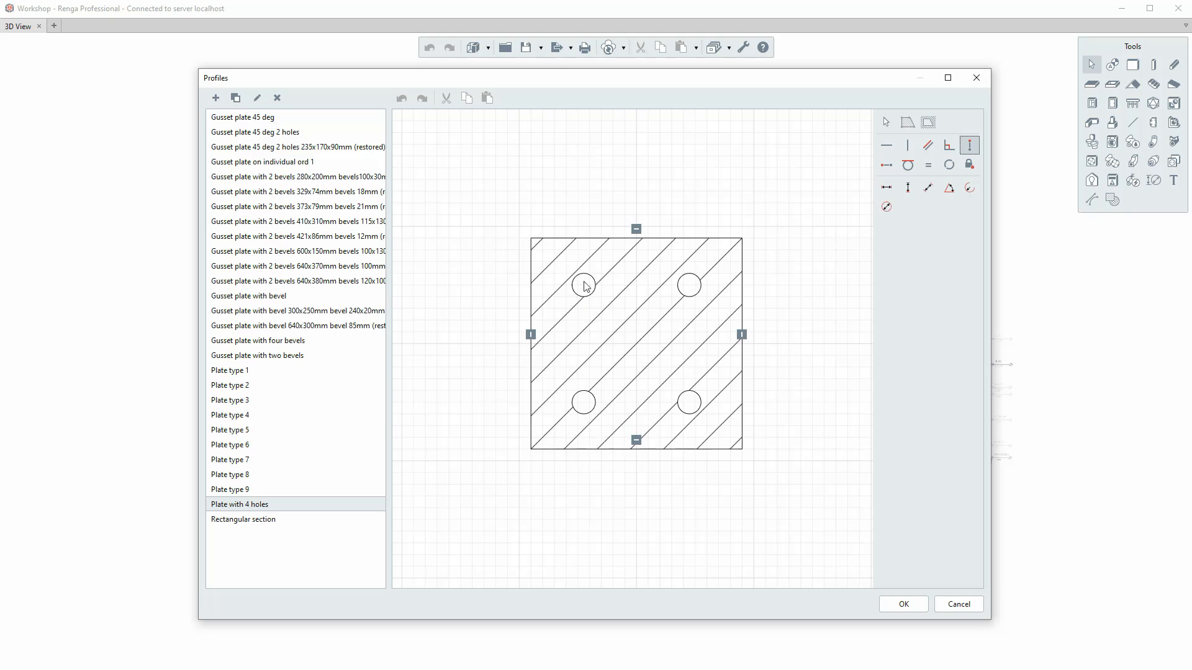
pyautogui.click(585, 278)
pyautogui.click(585, 393)
pyautogui.click(692, 274)
pyautogui.click(692, 396)
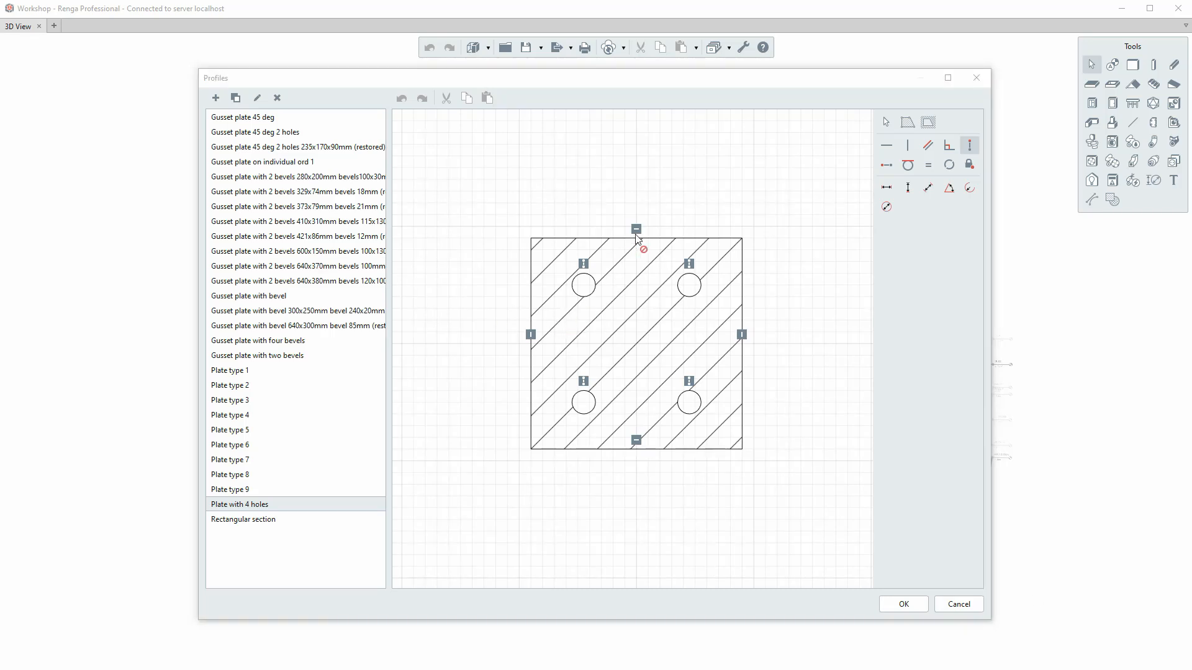
pyautogui.click(661, 213)
pyautogui.press('Escape')
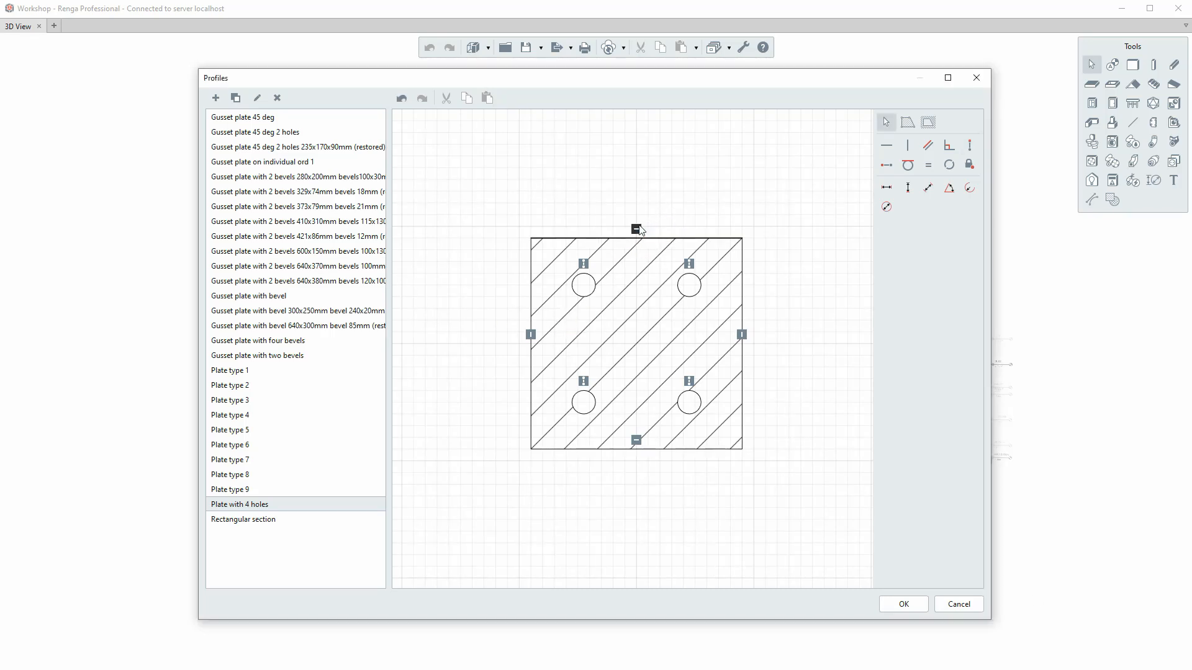
# Try to delete the horizontal constraint on the plate's top edge.
pyautogui.rightClick(636, 231)
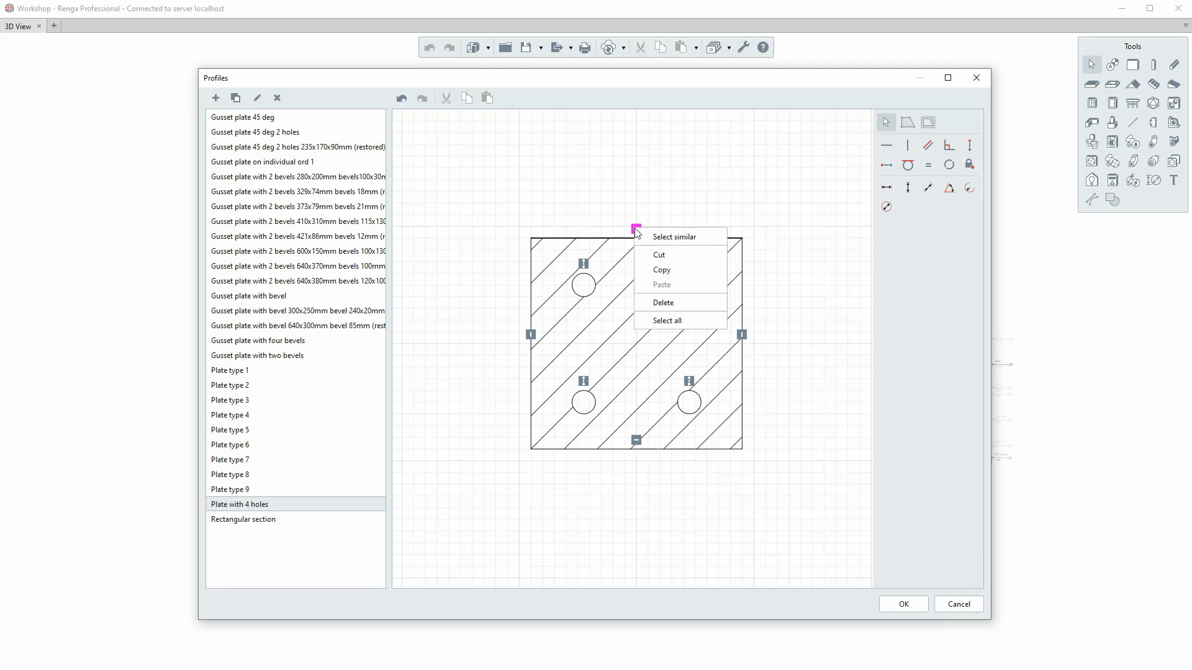
pyautogui.click(663, 303)
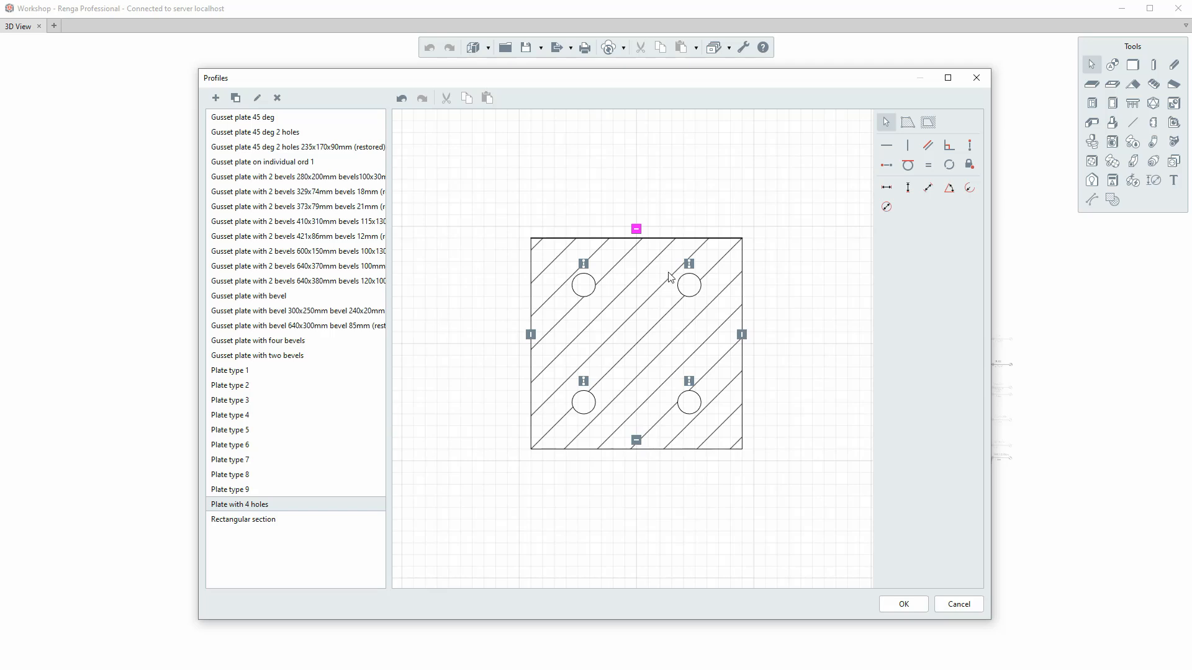
# Add a diameter dimension to the plate's upper-left hole.
pyautogui.scroll(-2, 706, 227)
pyautogui.scroll(2, 697, 255)
pyautogui.moveTo(698, 255); pyautogui.dragTo(737, 300, button='middle')
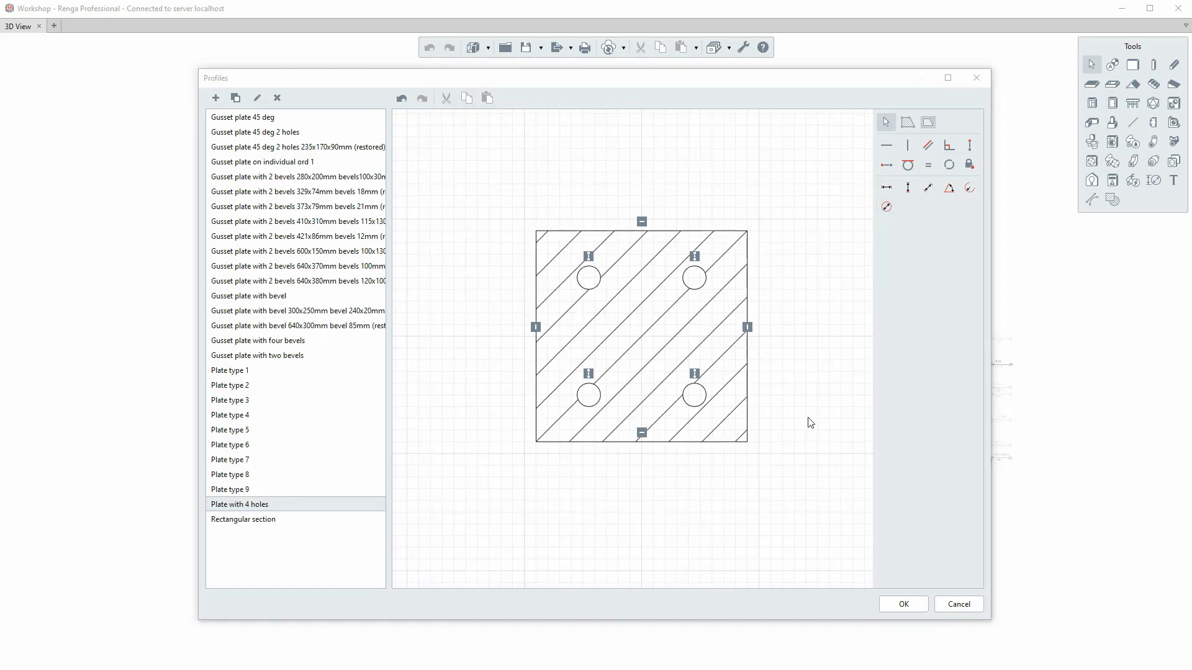
pyautogui.click(887, 209)
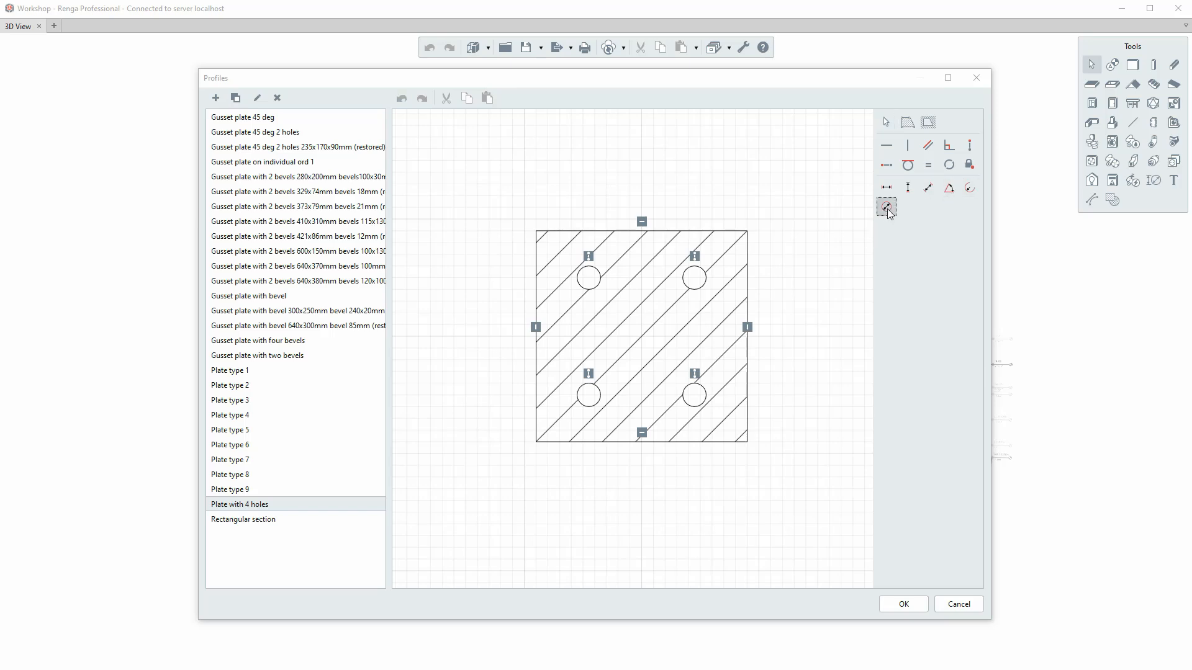
pyautogui.click(582, 278)
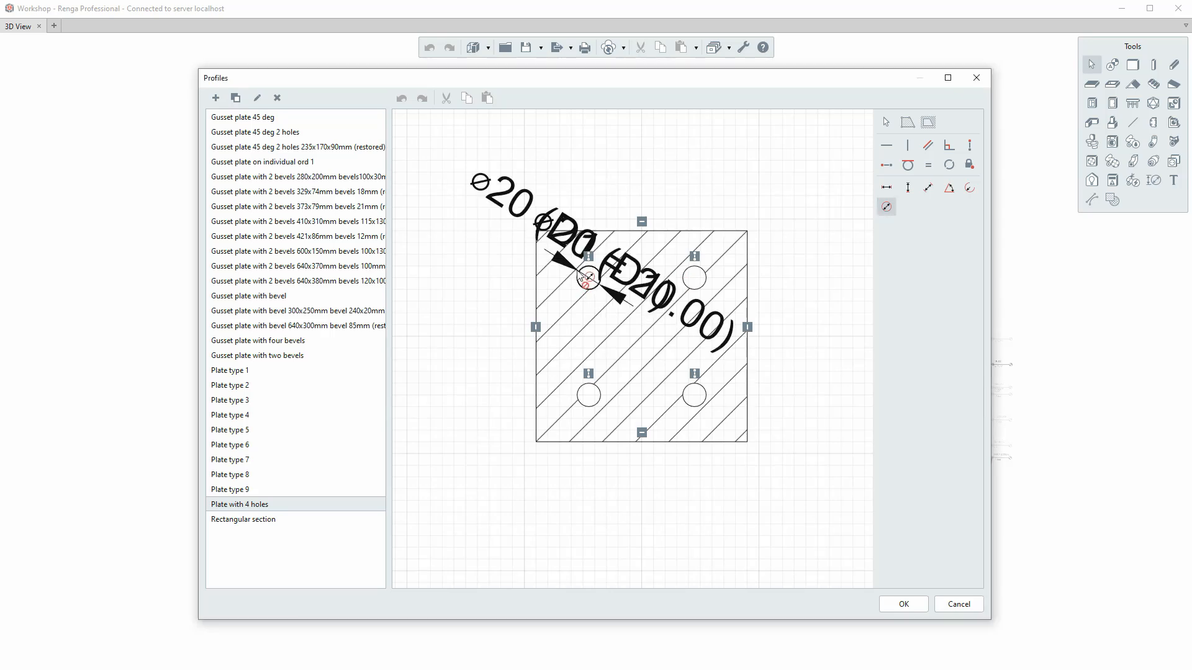
pyautogui.click(709, 340)
pyautogui.press('Escape')
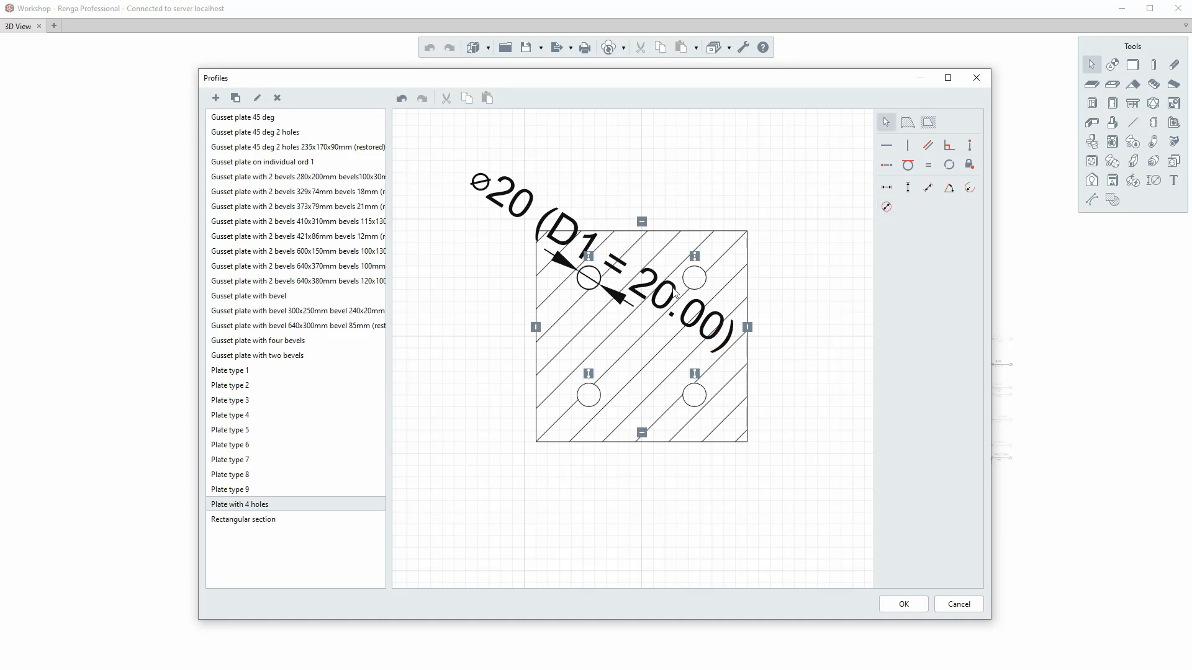
# Name the parameter of the upper-left hole's diameter dimension "Hole DA".
pyautogui.click(675, 295)
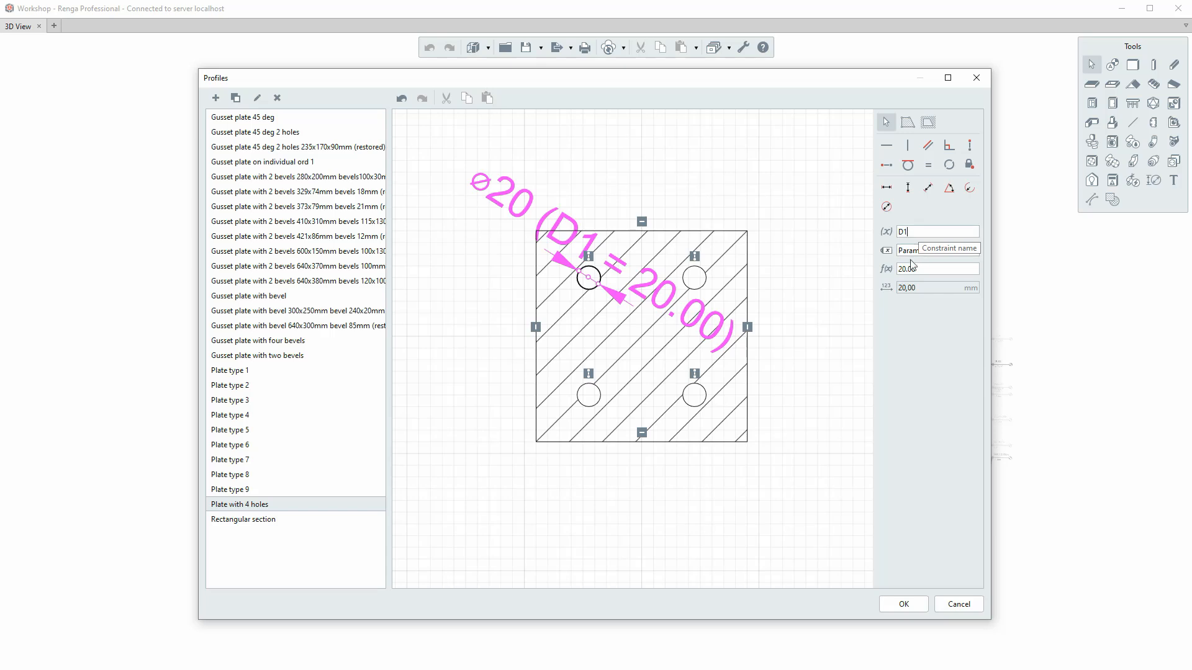
pyautogui.click(954, 251)
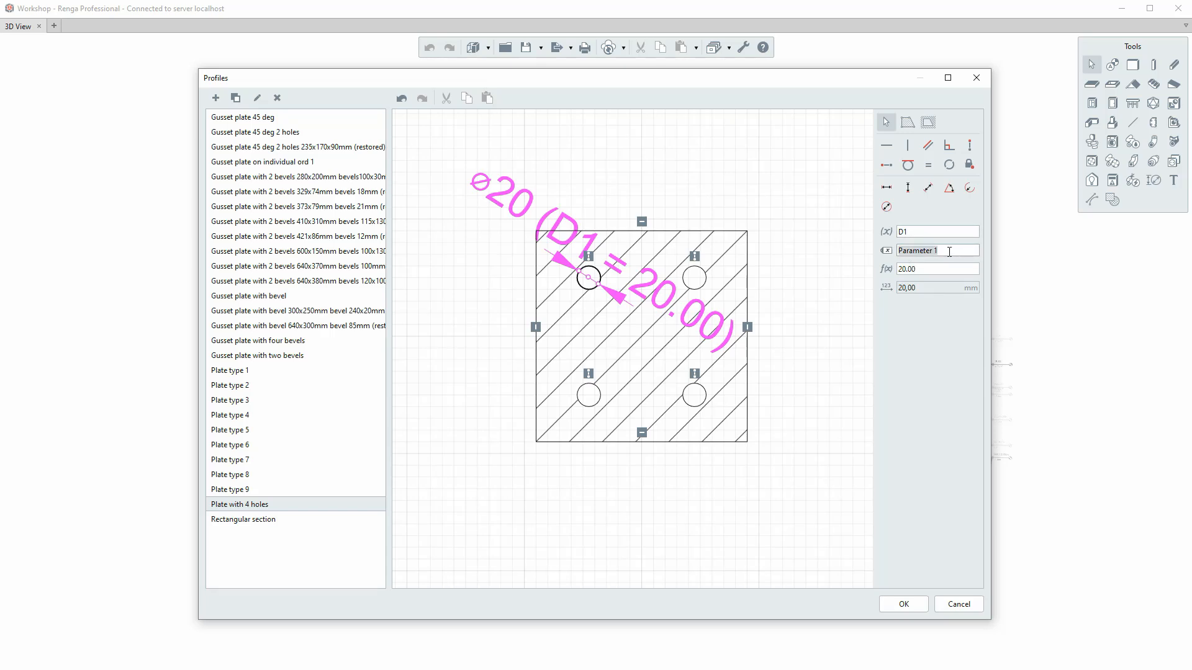
pyautogui.write('Hole DA')
pyautogui.click(925, 273)
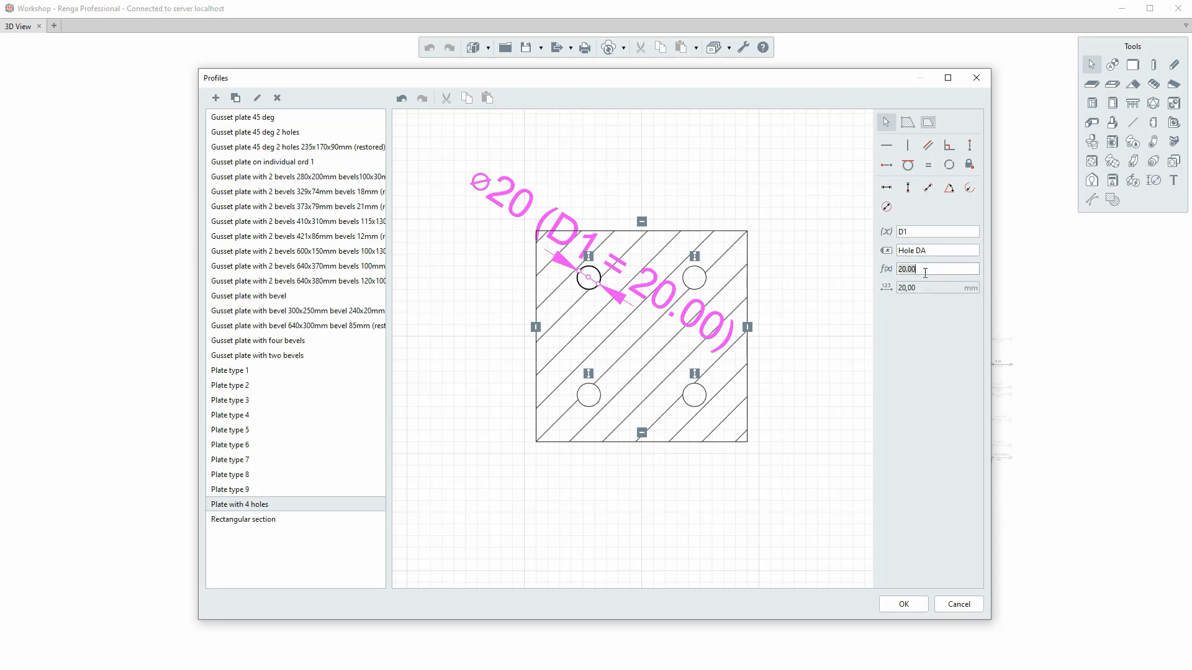
# Add a diameter dimension to the plate's upper-right hole.
pyautogui.click(886, 206)
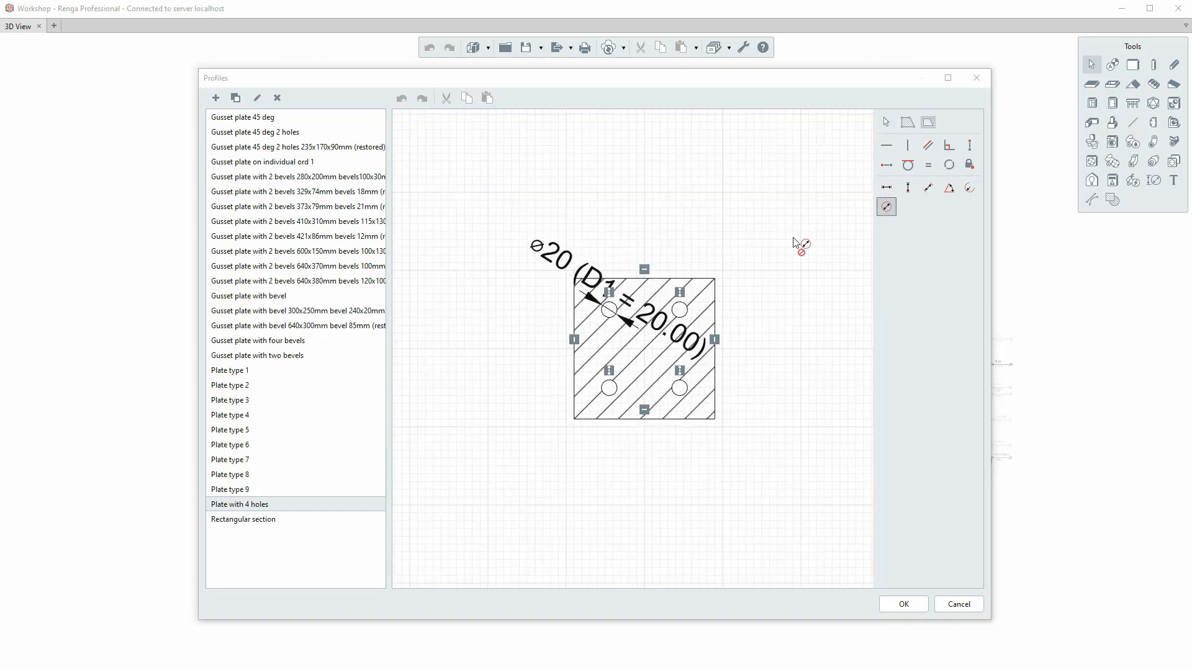
pyautogui.scroll(5, 679, 317)
pyautogui.click(683, 316)
pyautogui.scroll(-4, 714, 295)
pyautogui.press('Escape')
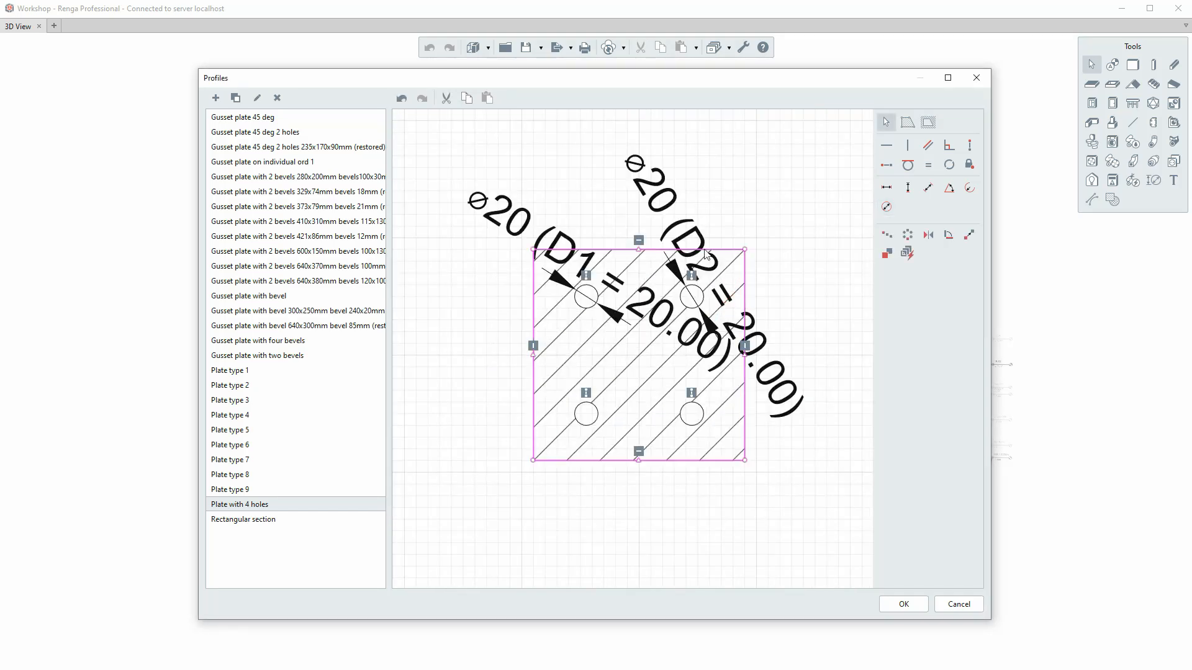
# Name the upper-right hole's diameter parameter "Hole DA", set its expression to D1, and accept the profile changes.
pyautogui.click(679, 230)
pyautogui.click(953, 249)
pyautogui.write('Hole DA')
pyautogui.click(926, 267)
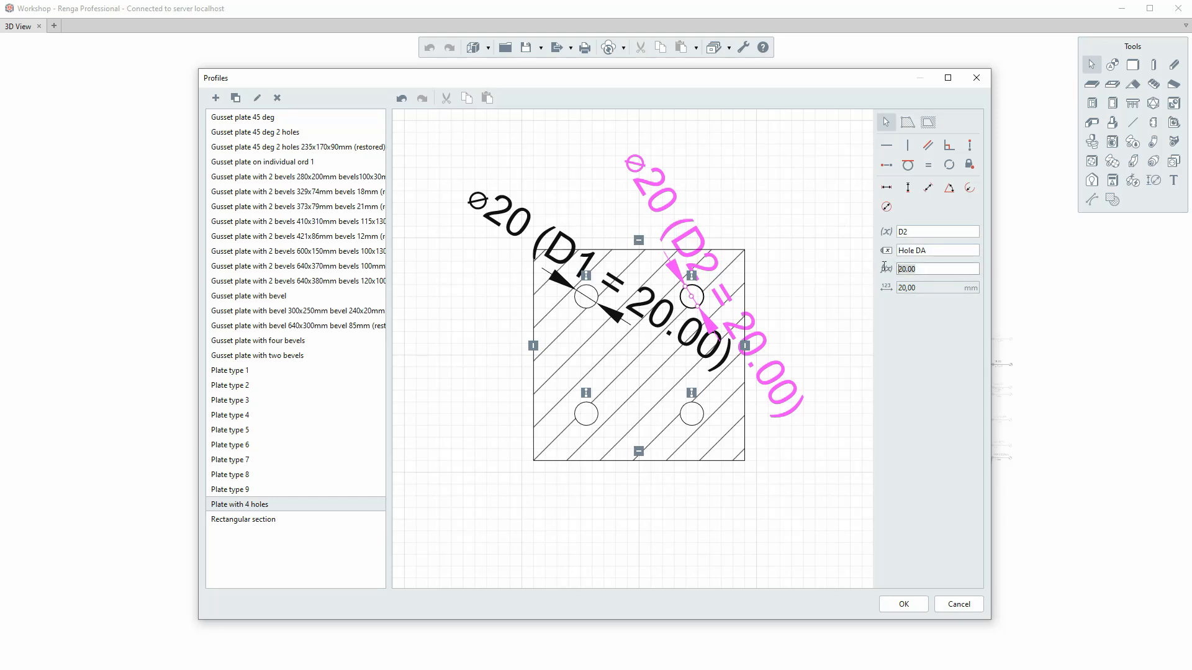
pyautogui.write('D1')
pyautogui.click(904, 604)
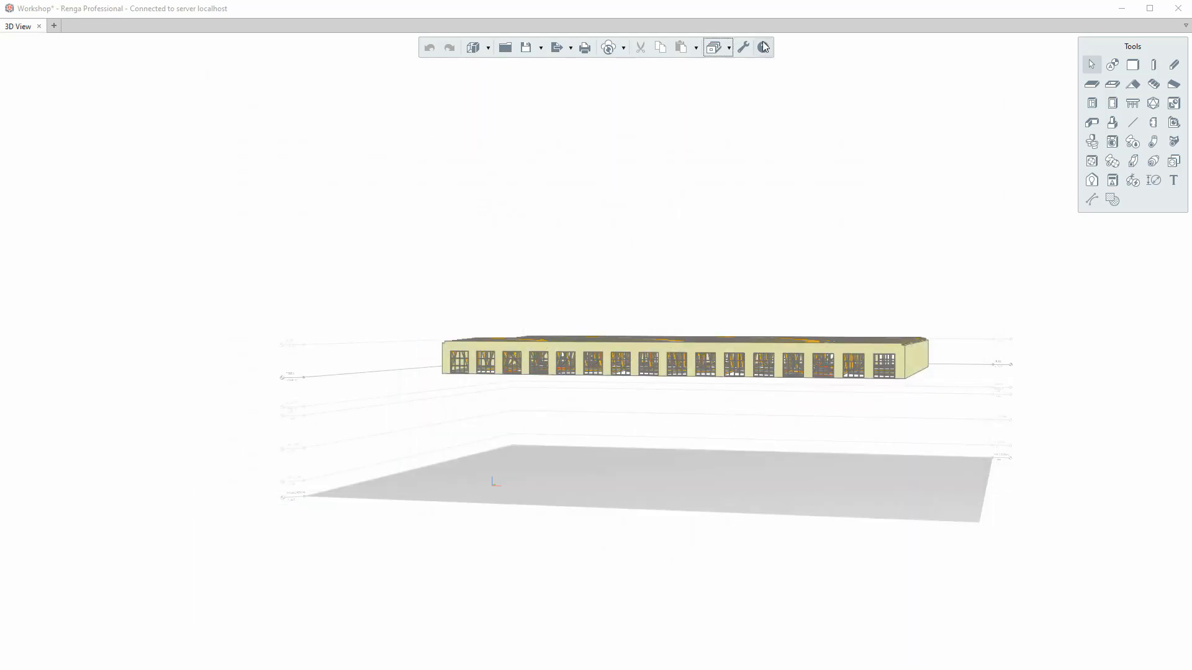
# Consult the Formulas topic under Advanced User Topics in the help.
pyautogui.click(763, 47)
pyautogui.click(227, 318)
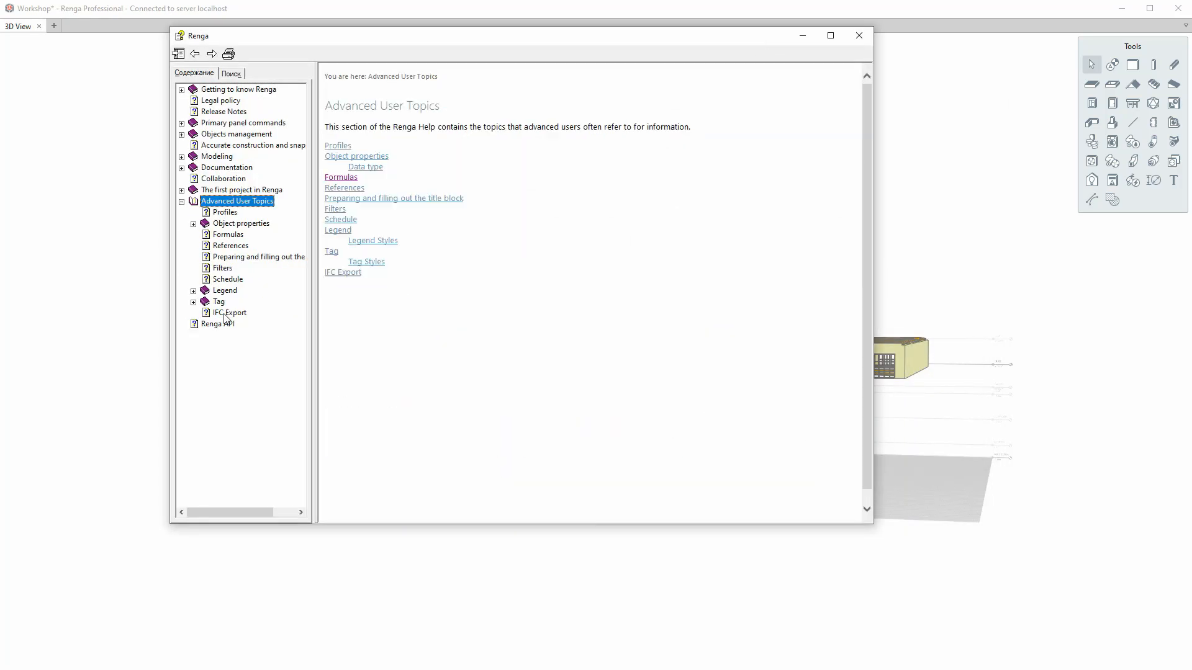
pyautogui.click(227, 235)
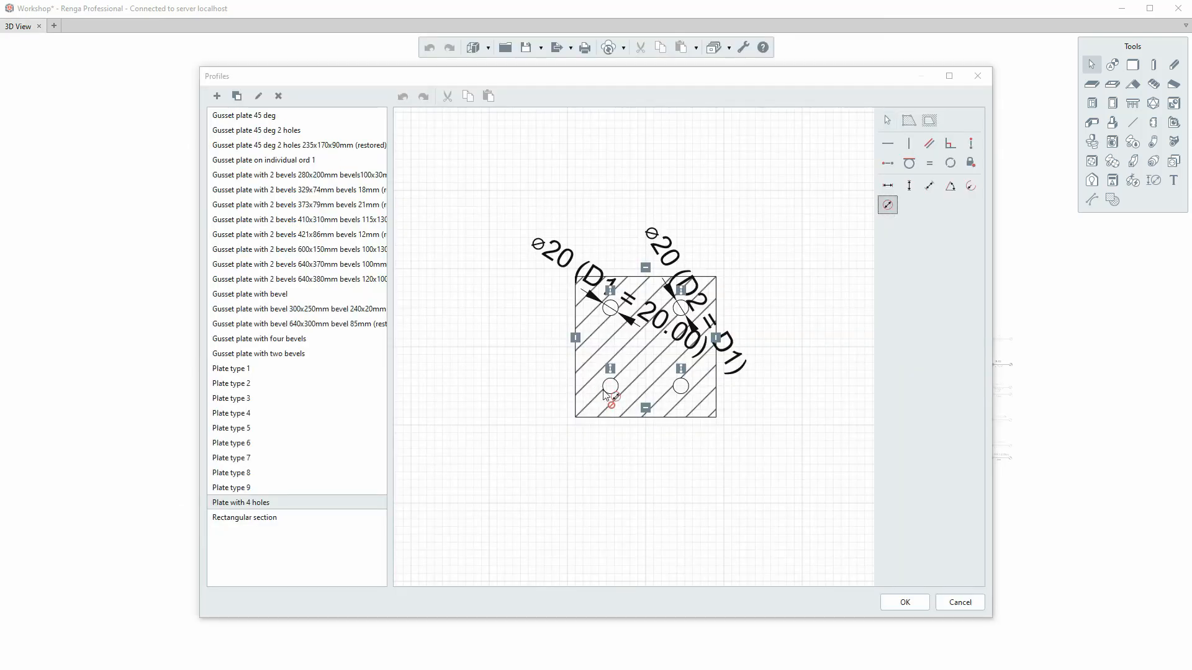
# Add diameter dimensions to the plate's two lower holes.
pyautogui.click(610, 393)
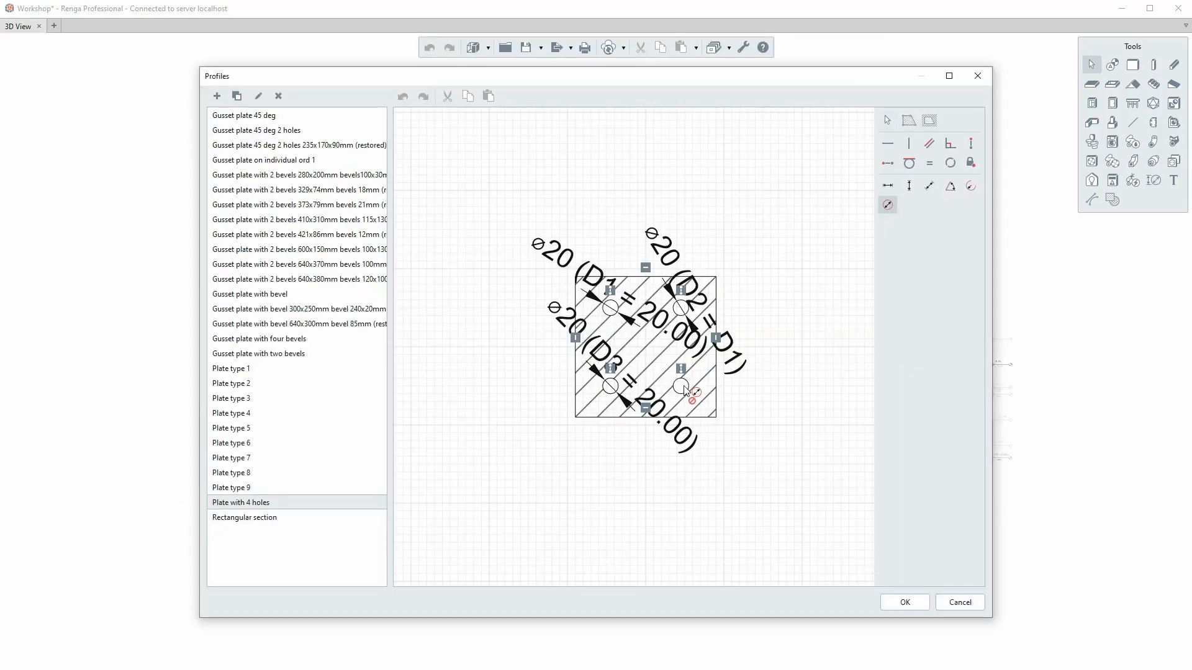
pyautogui.click(686, 392)
pyautogui.press('Escape')
# Name the lower-left hole's diameter parameter "Hole DA" and set its expression to D1.
pyautogui.click(649, 398)
pyautogui.tripleClick(939, 249)
pyautogui.write('Hole DA')
pyautogui.doubleClick(922, 267)
pyautogui.write('D1')
pyautogui.press('Return')
# Name the lower-right hole's diameter parameter "Hole DA" and set its expression to D1.
pyautogui.click(720, 399)
pyautogui.doubleClick(947, 248)
pyautogui.write('Hole DA')
pyautogui.doubleClick(950, 265)
pyautogui.write('D1')
pyautogui.click(811, 375)
# Dimension the horizontal distance between the lower-left hole's centre and the plate's left edge, placing it below the plate.
pyautogui.scroll(3, 618, 422)
pyautogui.click(888, 186)
pyautogui.click(617, 380)
pyautogui.click(554, 397)
pyautogui.click(561, 506)
pyautogui.press('Escape')
# Name the parameter of the lower-left hole's horizontal offset dimension "Hole offset for width".
pyautogui.click(561, 506)
pyautogui.doubleClick(952, 248)
pyautogui.write('Hole offset for width')
pyautogui.press('Tab')
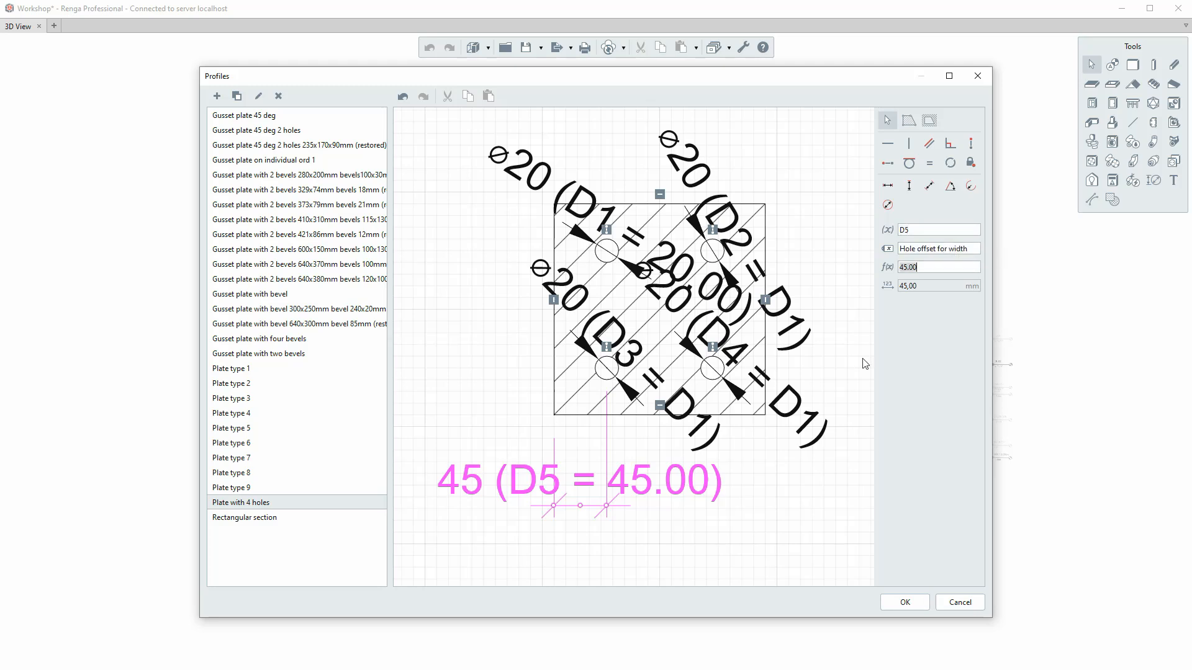
pyautogui.click(802, 469)
# Dimension the horizontal distance between the lower-right hole's centre and the plate's right edge, placing it below the plate.
pyautogui.click(887, 185)
pyautogui.click(723, 375)
pyautogui.click(766, 368)
pyautogui.click(753, 557)
pyautogui.press('Escape')
pyautogui.scroll(-3, 752, 494)
# Name the lower-right hole's horizontal offset parameter "Hole offset for width" and set its expression to D5.
pyautogui.click(763, 510)
pyautogui.doubleClick(950, 248)
pyautogui.write('Hole offset for width')
pyautogui.doubleClick(926, 266)
pyautogui.write('D5')
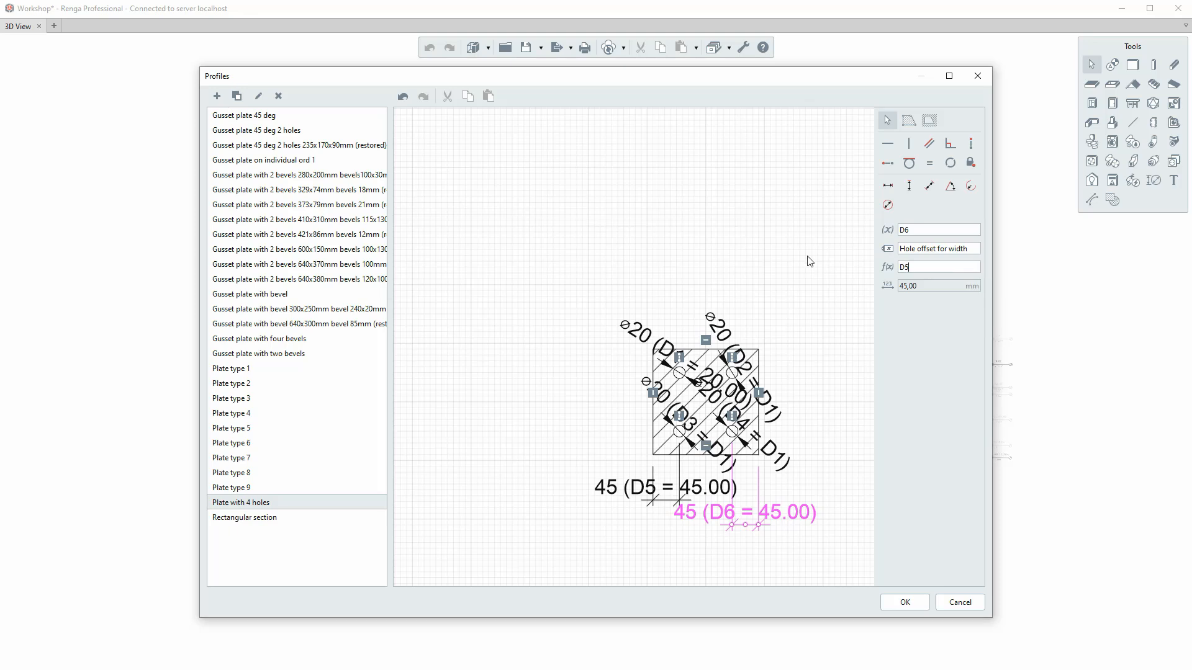
pyautogui.press('Return')
# Dimension the horizontal distance between the plate's left edge and the upper-left hole's centre, placing it above the plate.
pyautogui.click(888, 185)
pyautogui.scroll(8, 655, 366)
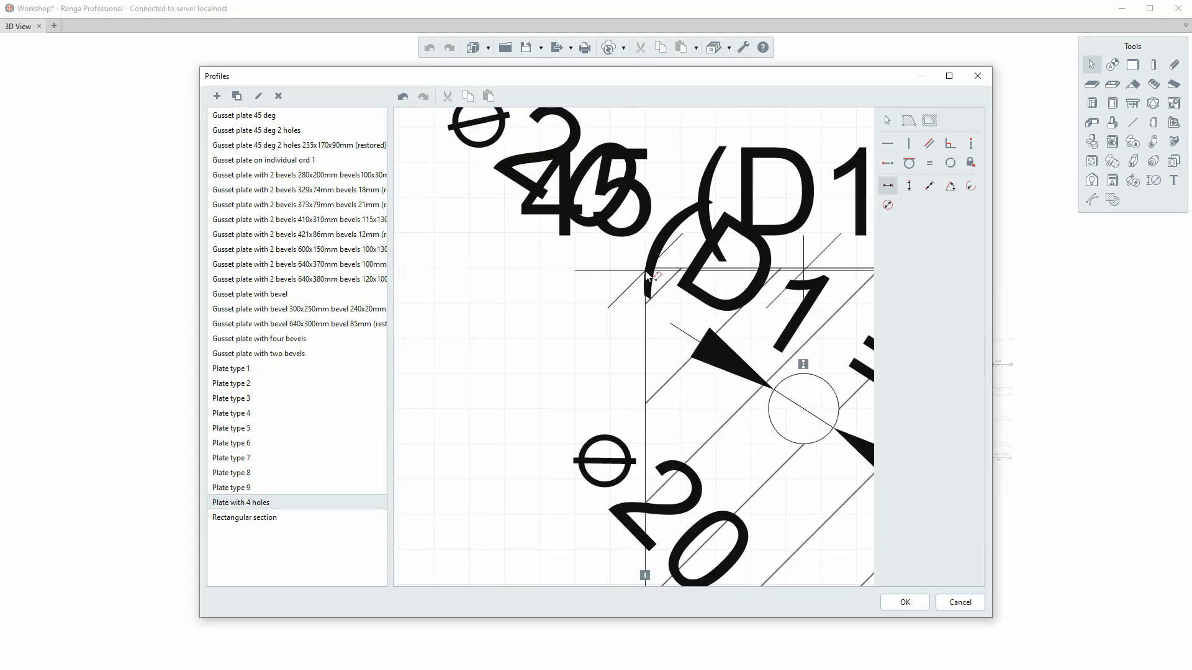
pyautogui.scroll(-8, 642, 267)
pyautogui.click(670, 187)
pyautogui.press('Escape')
# Name the upper-left hole's horizontal offset parameter "Hole offset for width" and set its expression to D5.
pyautogui.click(654, 171)
pyautogui.doubleClick(944, 248)
pyautogui.write('Hole offset for width')
pyautogui.doubleClick(927, 267)
pyautogui.write('D')
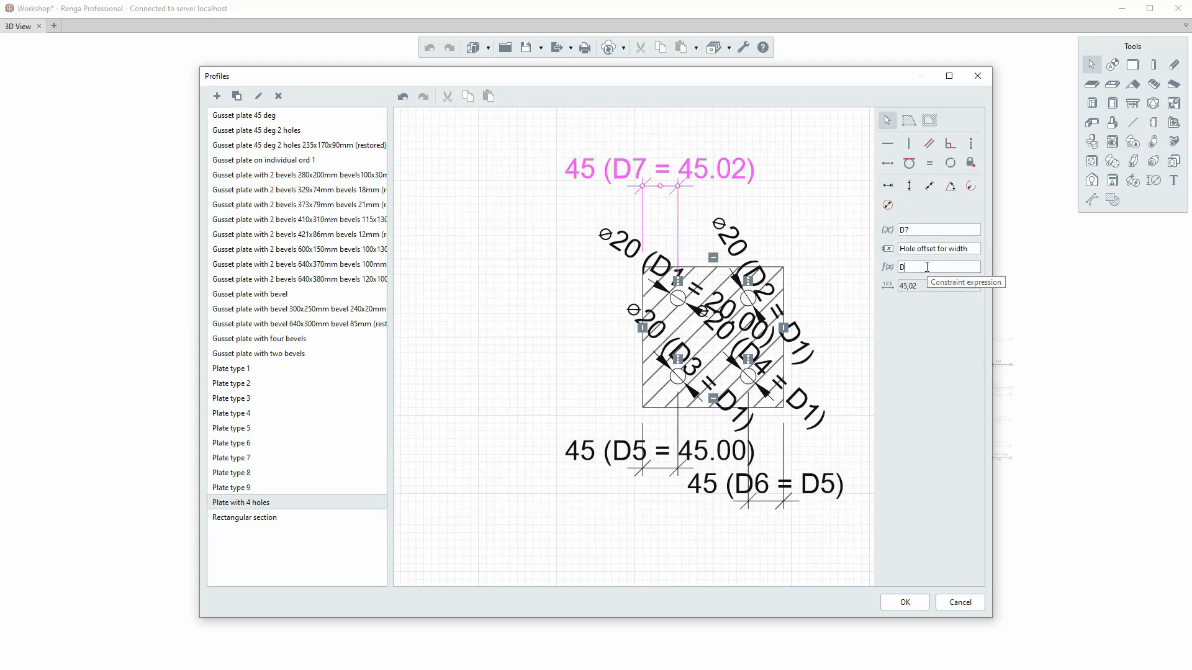
pyautogui.write('5')
pyautogui.press('Return')
# Dimension the vertical distance between the centres of the two left holes, placing it beside the plate's left edge.
pyautogui.scroll(5, 757, 304)
pyautogui.scroll(-7, 826, 261)
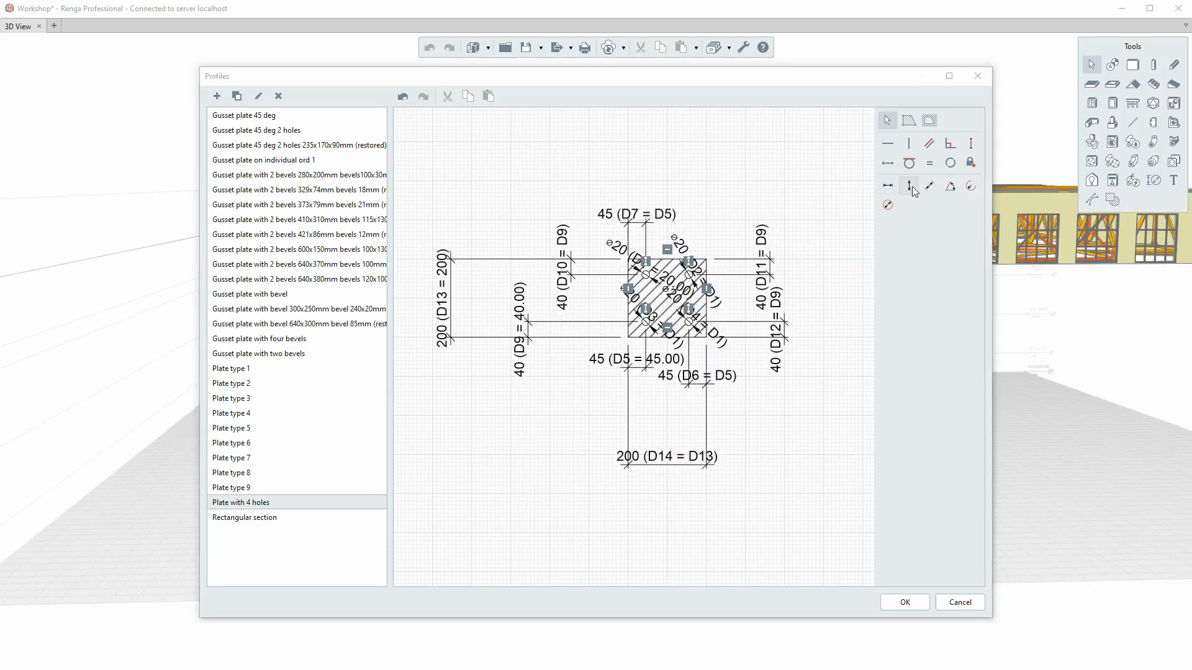
pyautogui.click(912, 191)
pyautogui.scroll(6, 641, 284)
pyautogui.click(652, 268)
pyautogui.click(659, 395)
pyautogui.click(534, 368)
pyautogui.press('Escape')
# Paste the hole in-between distance name into the parameter of the left holes' vertical spacing dimension.
pyautogui.click(530, 363)
pyautogui.doubleClick(939, 248)
pyautogui.write('Center distance for length')
pyautogui.click(805, 183)
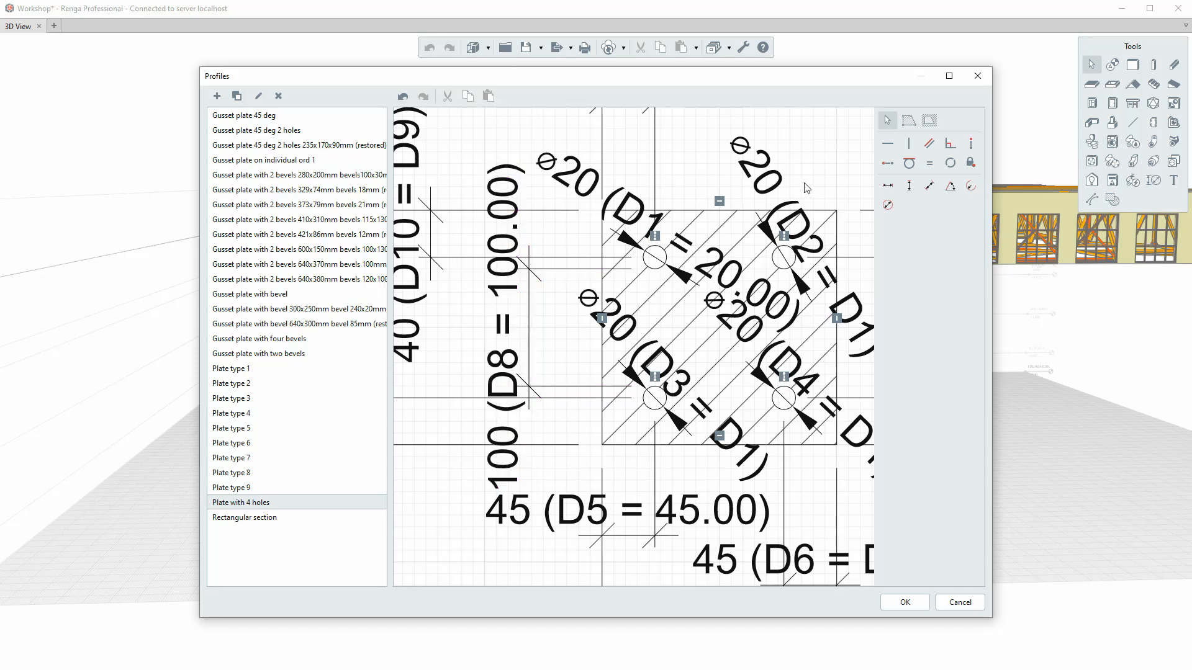
# Set the plate's Length dimension D13 to 200 mm and accept the profile changes.
pyautogui.scroll(-6, 675, 284)
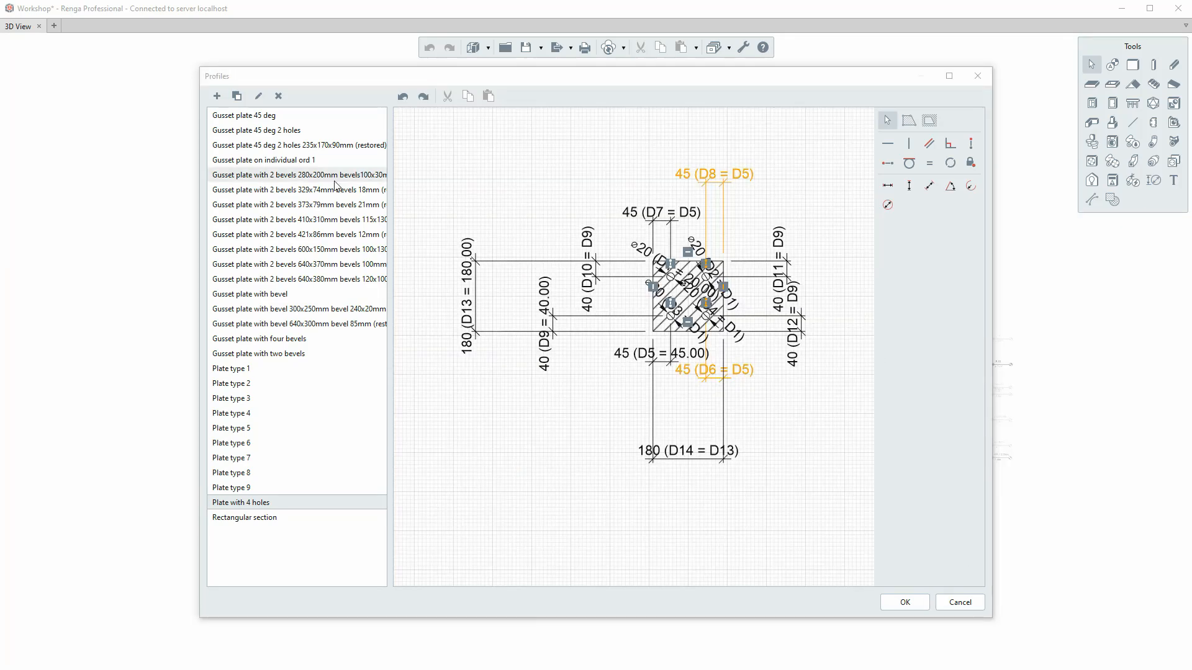
pyautogui.click(490, 328)
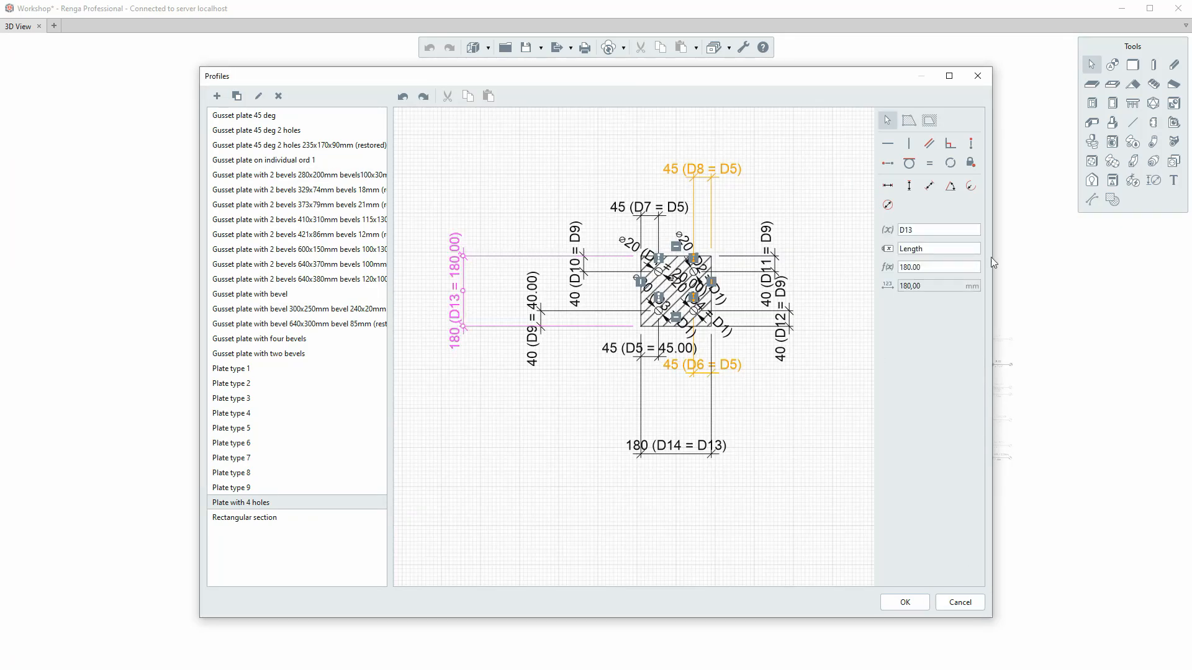
pyautogui.click(946, 271)
pyautogui.write('200')
pyautogui.press('Return')
pyautogui.click(906, 606)
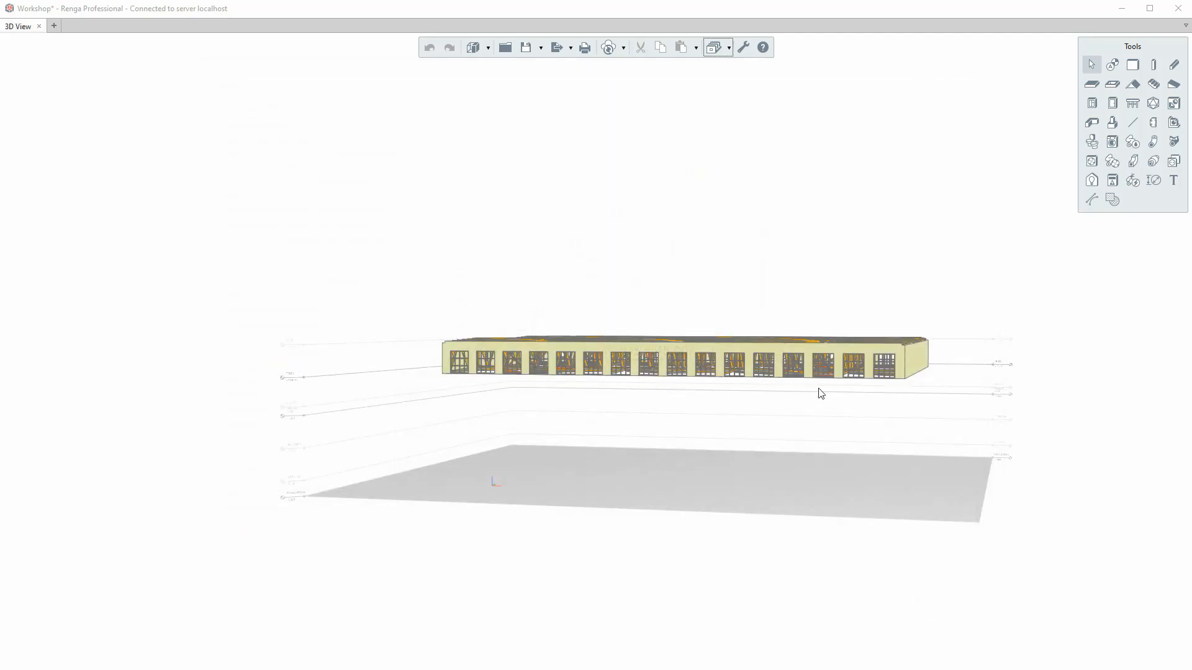
# Examine the roof trusses and their connection plates in the 3D model of the building.
pyautogui.moveTo(587, 397)
pyautogui.mouseDown(button='right')
pyautogui.moveTo(613, 418)
pyautogui.moveTo(645, 382)
pyautogui.moveTo(550, 353)
pyautogui.moveTo(577, 338)
pyautogui.moveTo(577, 377)
pyautogui.mouseUp(button='right')
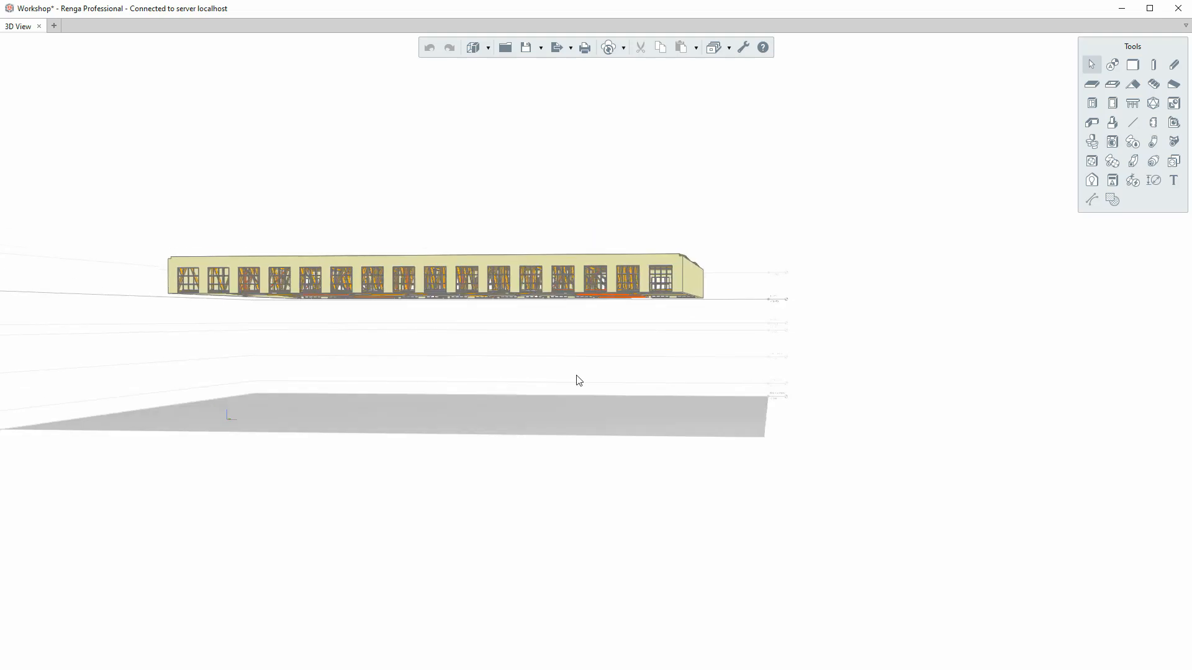
pyautogui.scroll(5, 256, 289)
pyautogui.moveTo(230, 309); pyautogui.dragTo(197, 259, button='right')
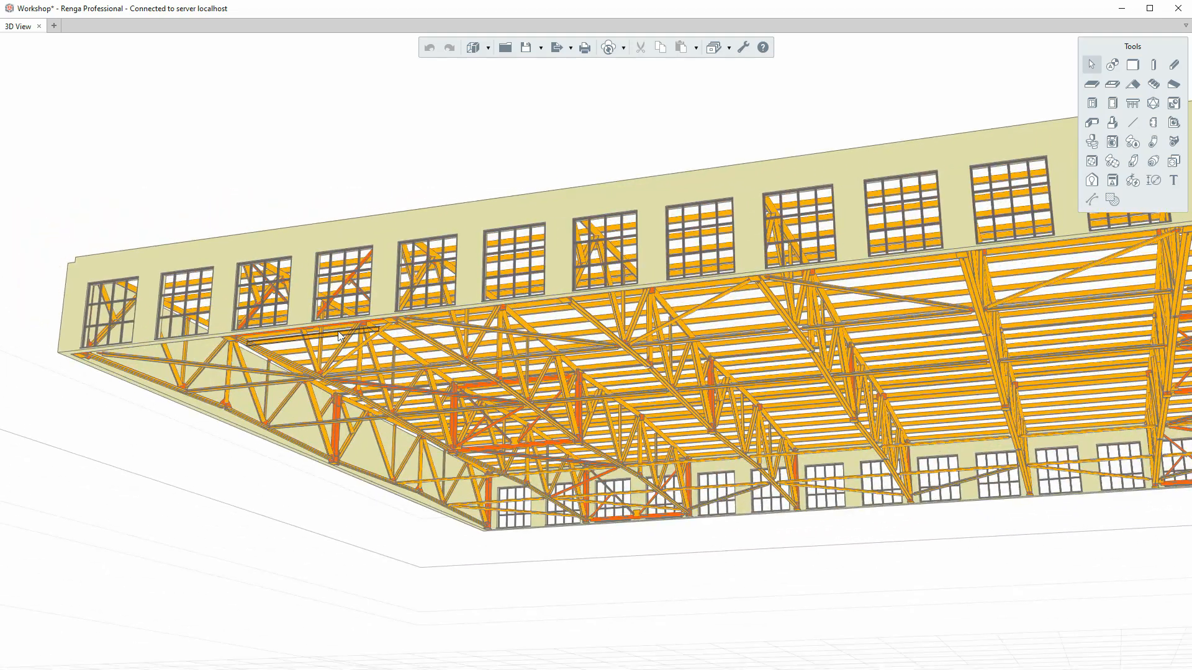
pyautogui.scroll(4, 186, 298)
pyautogui.click(302, 374)
pyautogui.scroll(4, 302, 373)
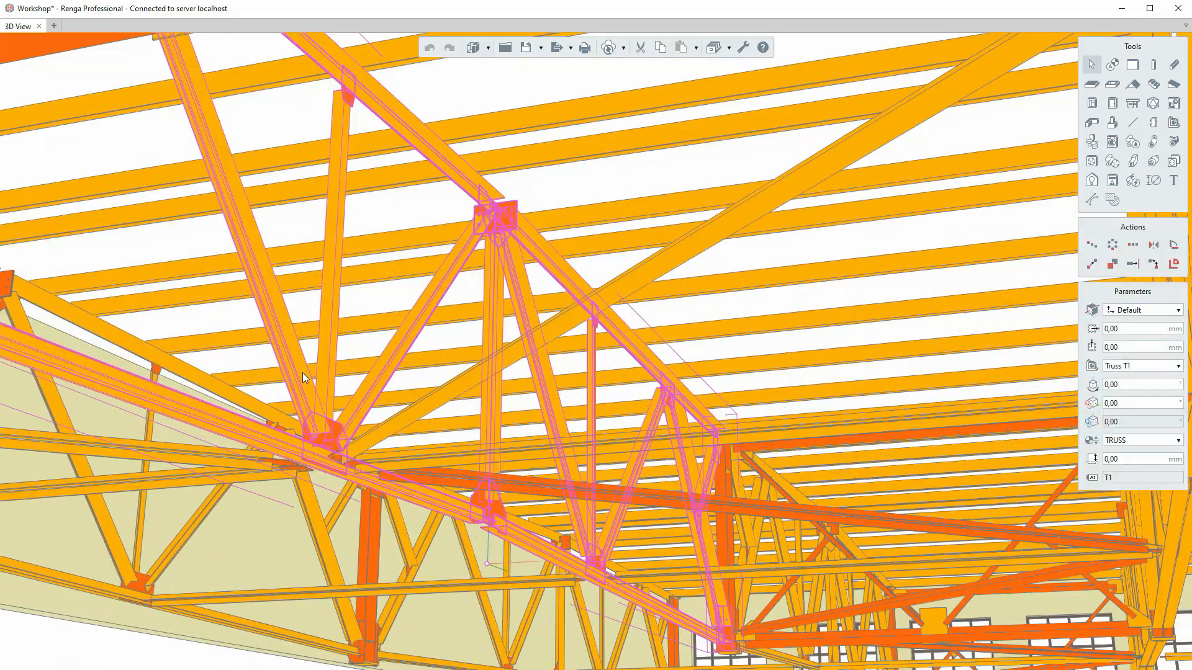
pyautogui.scroll(-2, 375, 395)
pyautogui.scroll(-2, 412, 417)
pyautogui.moveTo(413, 417); pyautogui.dragTo(468, 494, button='right')
pyautogui.click(482, 497)
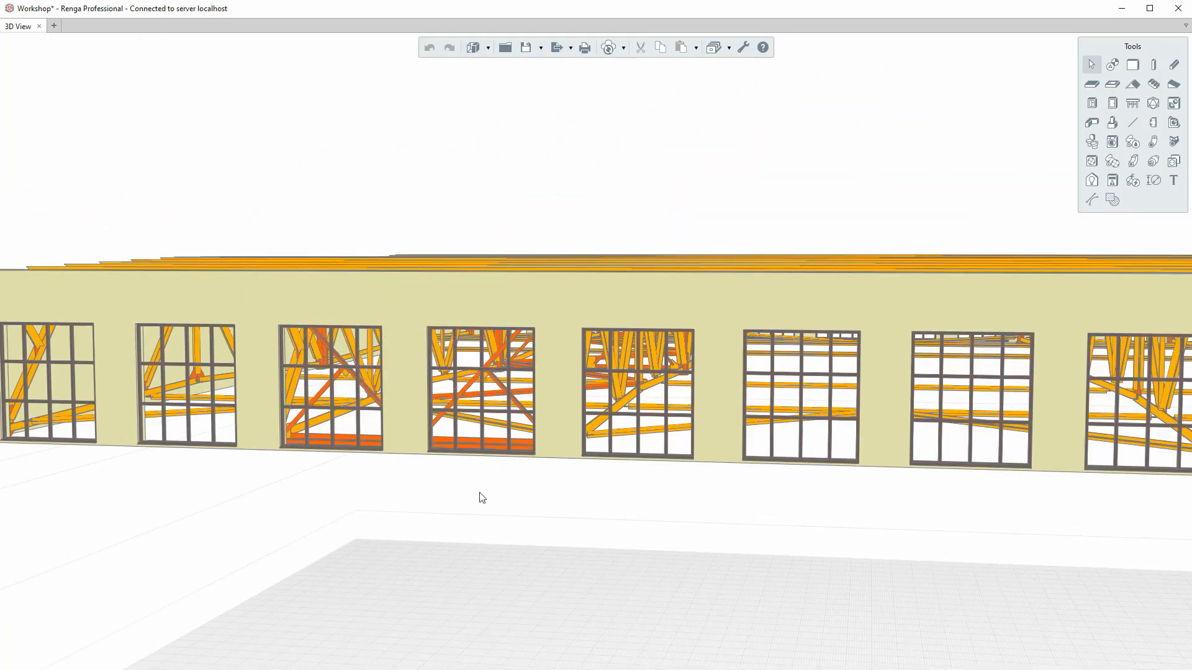
# Create a new plate style named "Plate with 4 holes".
pyautogui.click(725, 55)
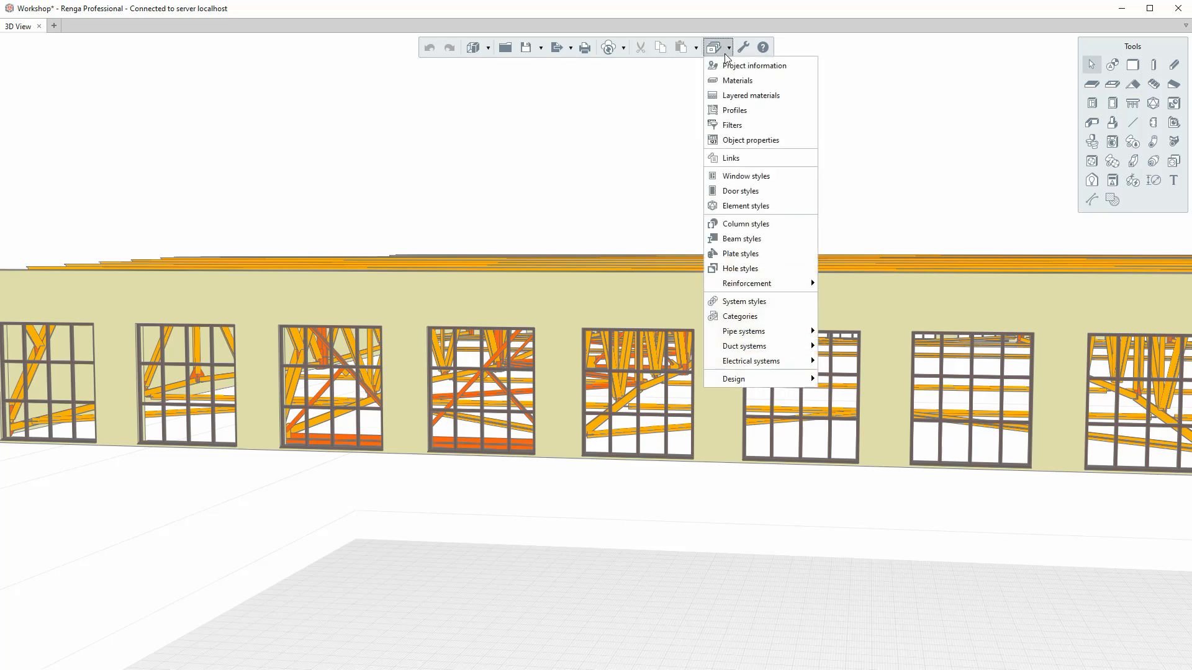
pyautogui.click(730, 254)
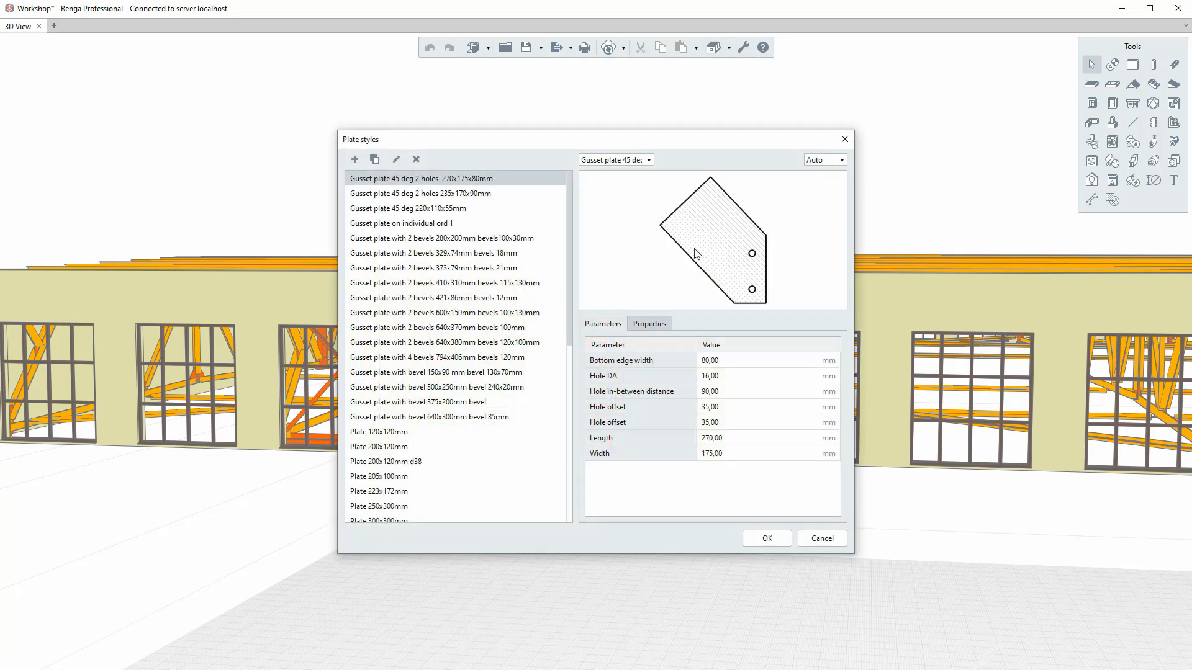
pyautogui.click(356, 159)
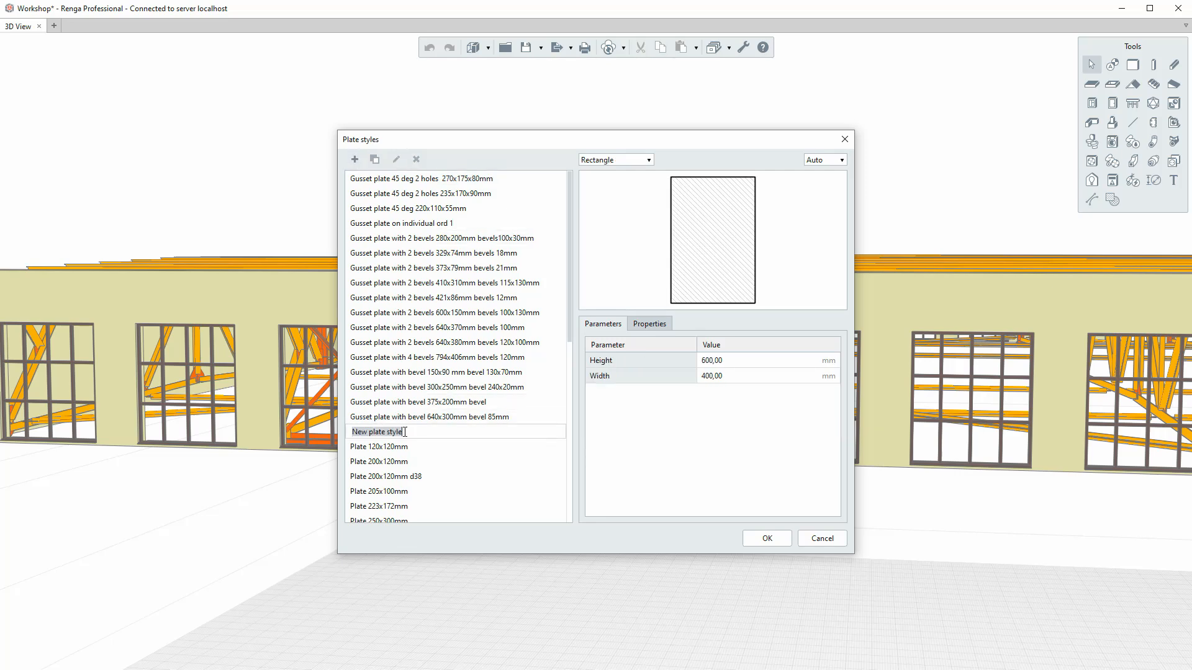
pyautogui.write('Plate with 4 holes')
pyautogui.click(648, 417)
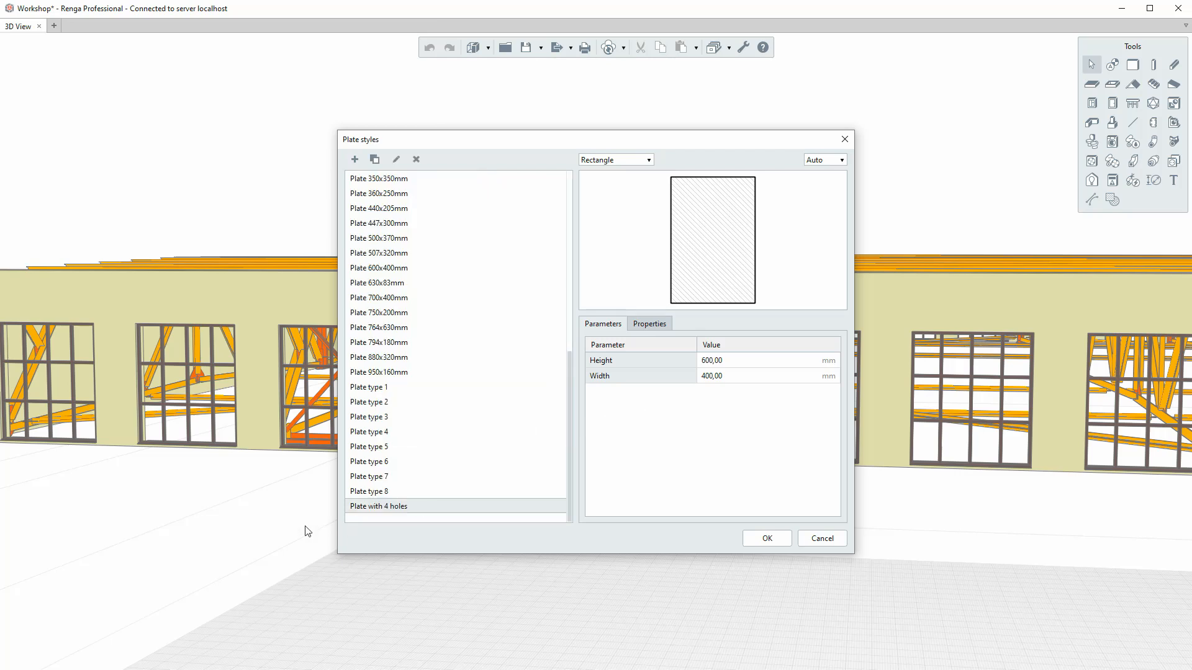
# Assign the "Plate with 4 holes" profile to the new plate style.
pyautogui.click(402, 507)
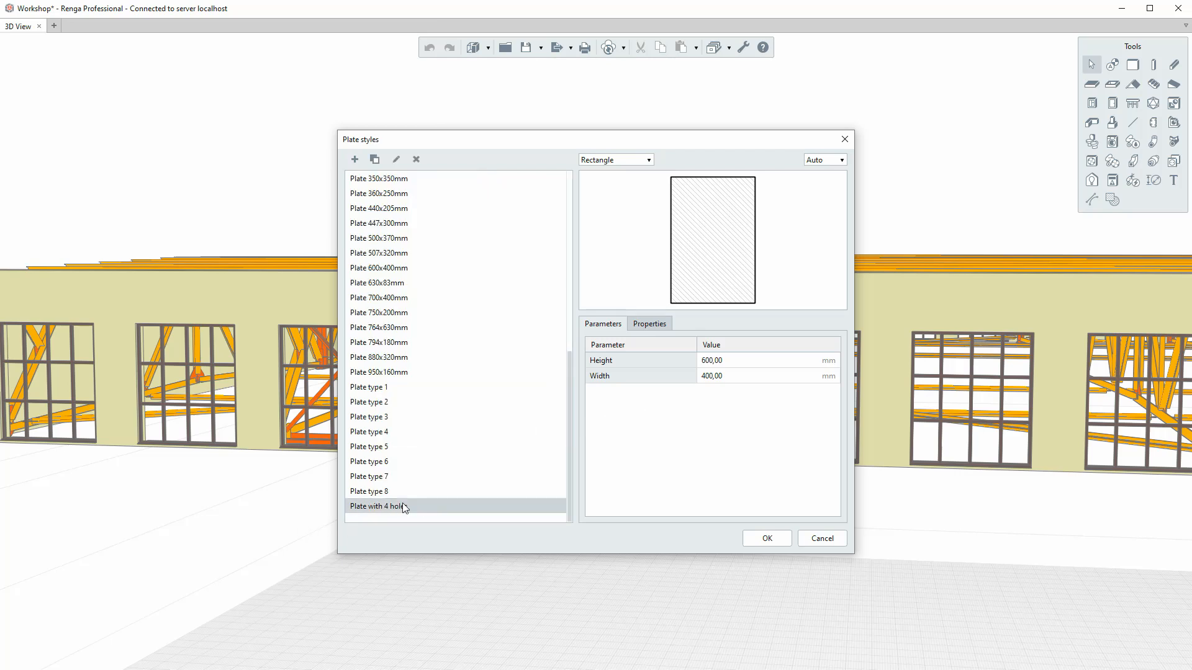
pyautogui.click(664, 471)
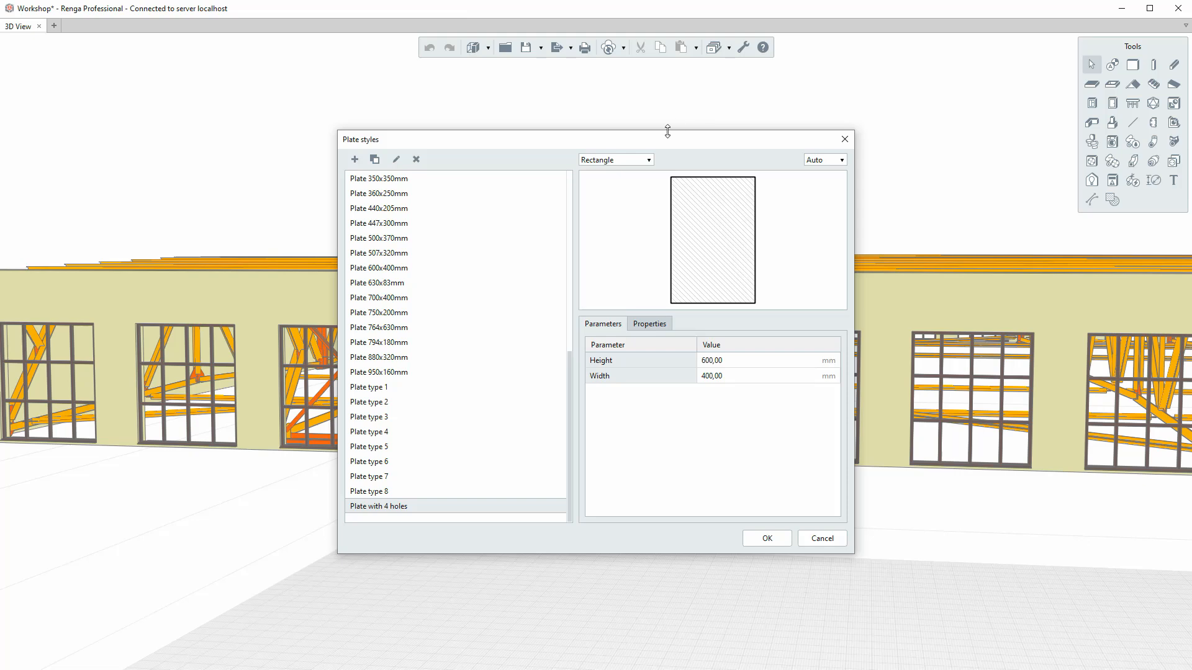
pyautogui.click(640, 163)
pyautogui.scroll(-7, 458, 226)
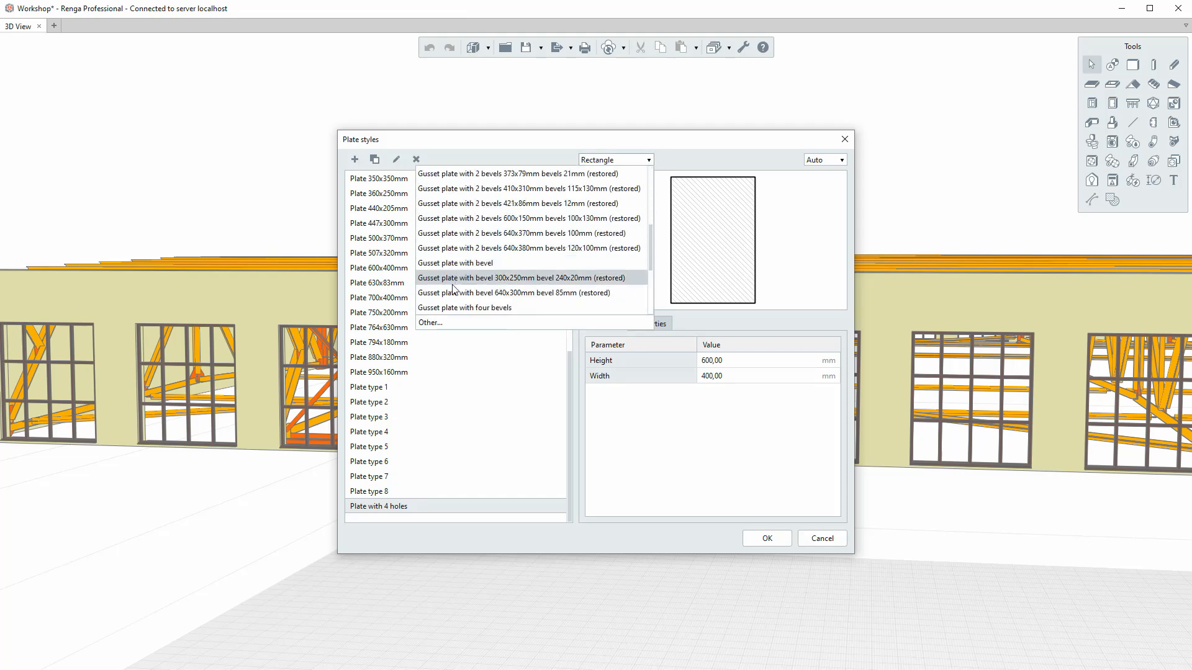
pyautogui.click(460, 308)
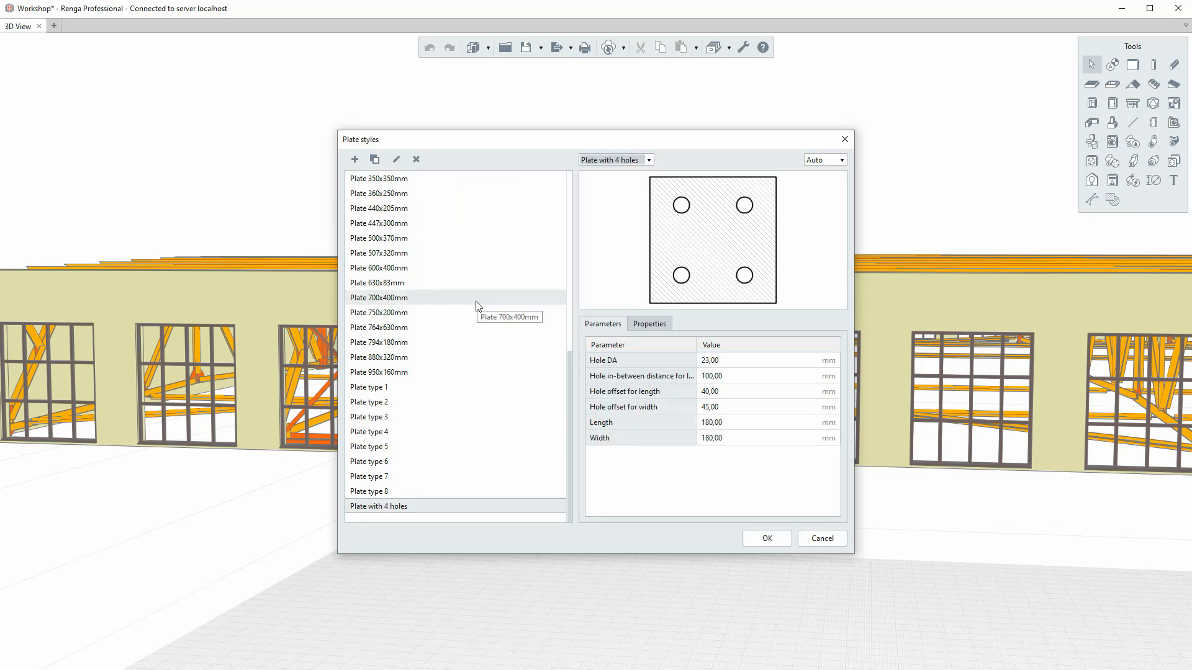
# Inspect the "Plate with 4 holes" profile drawing in the profile editor and return to the plate styles without changes.
pyautogui.click(647, 160)
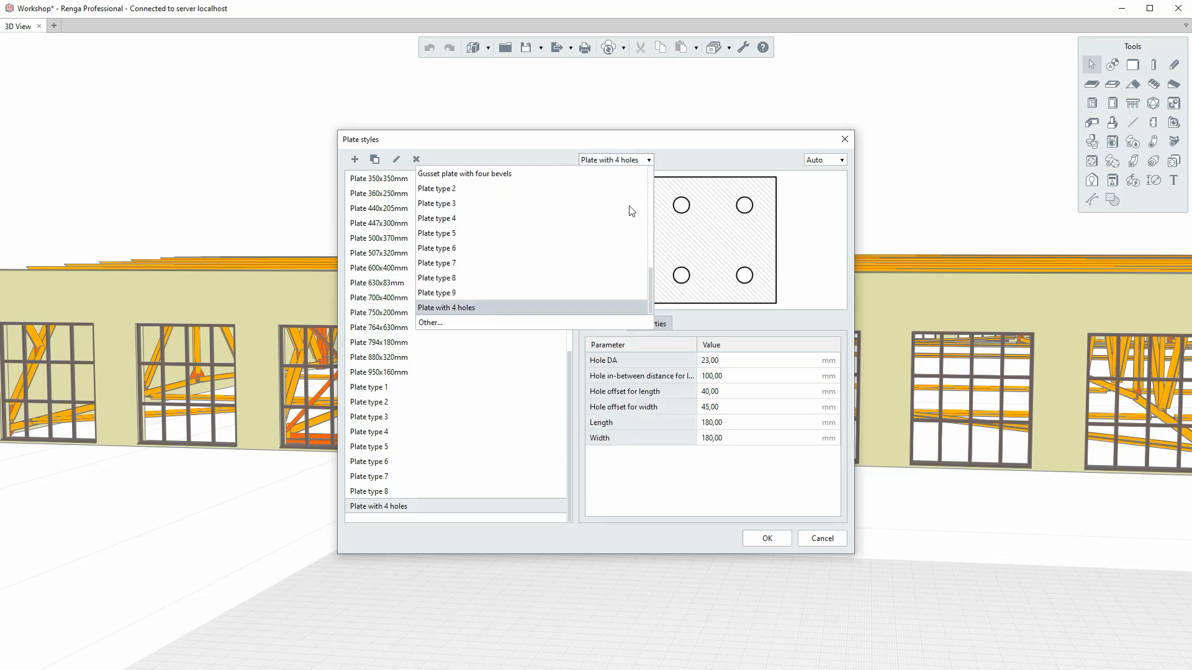
pyautogui.click(490, 323)
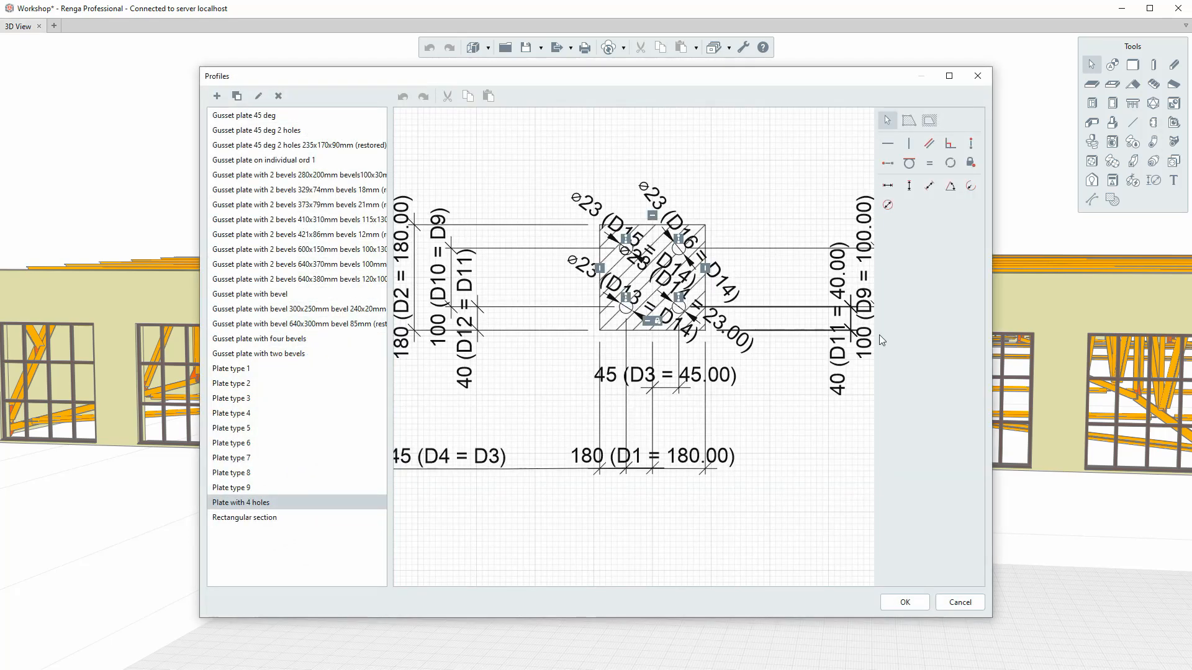
pyautogui.click(957, 604)
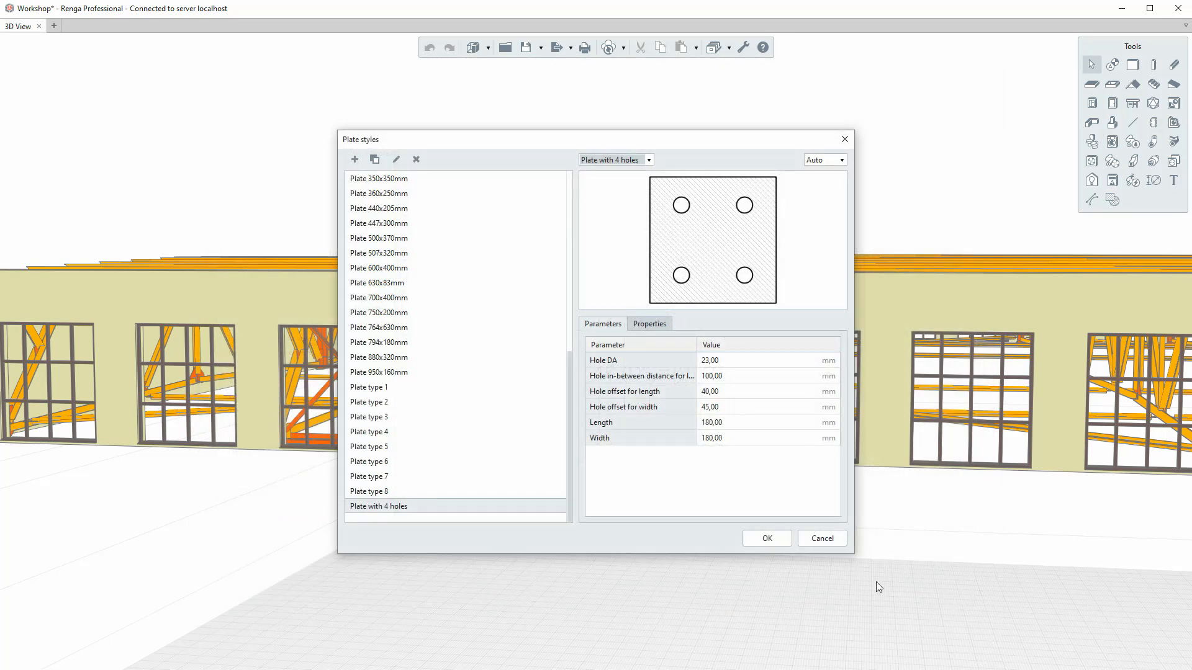
# Review the Hole DA parameter and preview scale options of the "Plate with 4 holes" style and accept the plate styles.
pyautogui.click(748, 355)
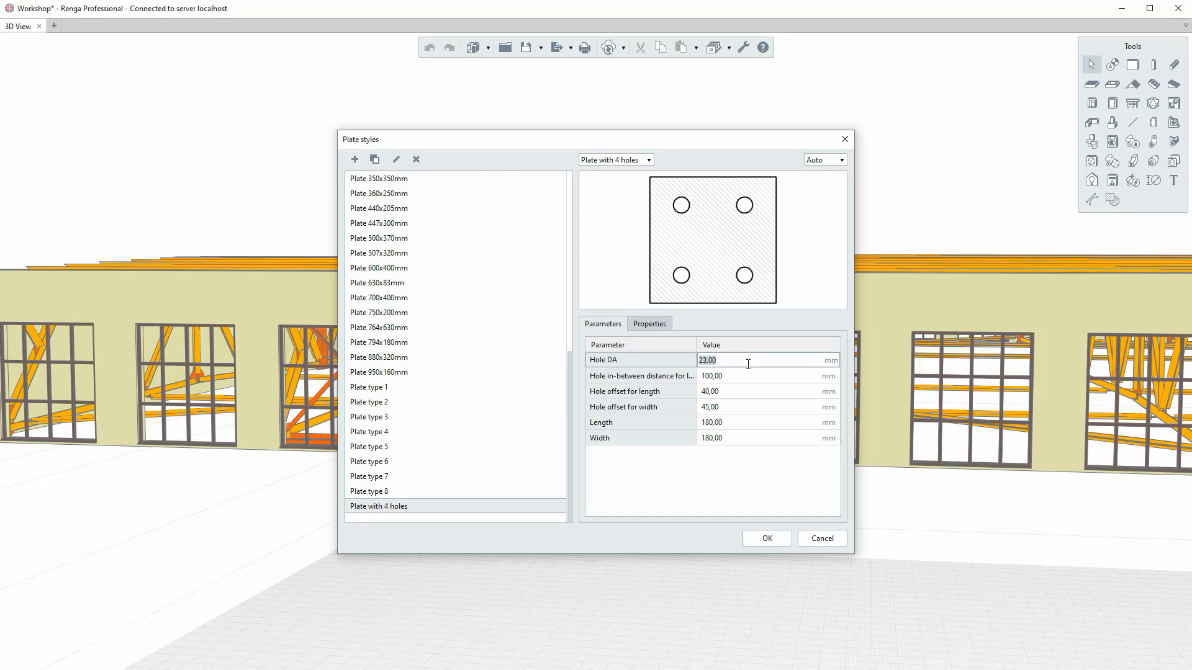
pyautogui.click(820, 163)
pyautogui.scroll(-1, 827, 211)
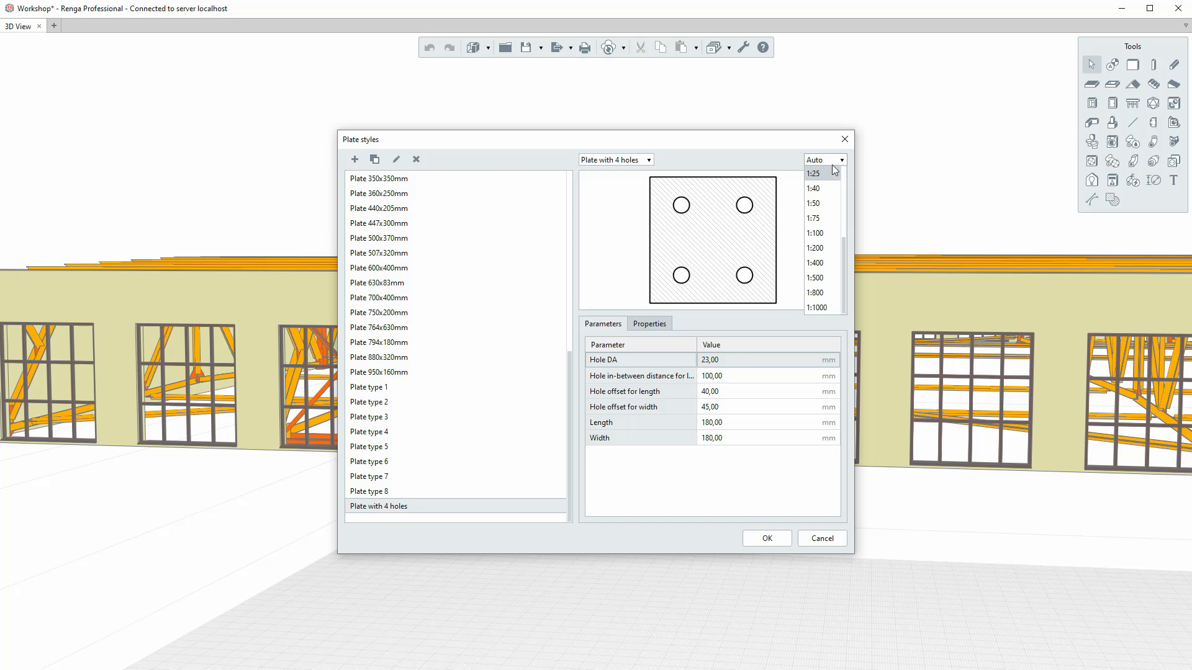
pyautogui.click(834, 162)
pyautogui.click(709, 475)
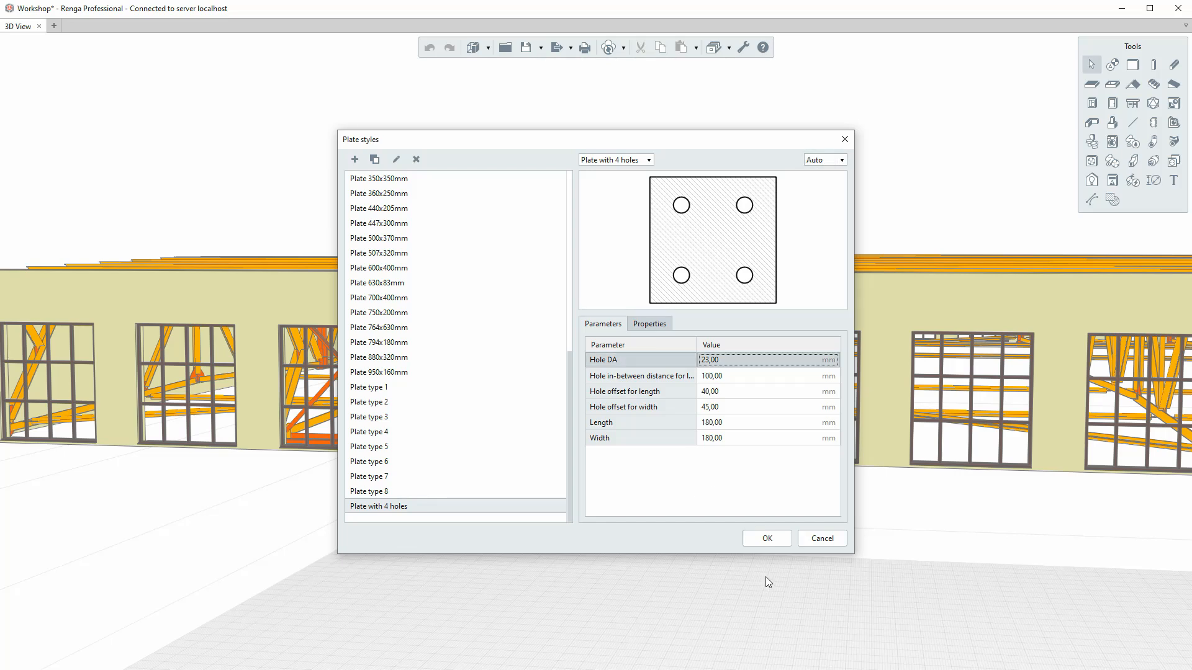
pyautogui.click(767, 538)
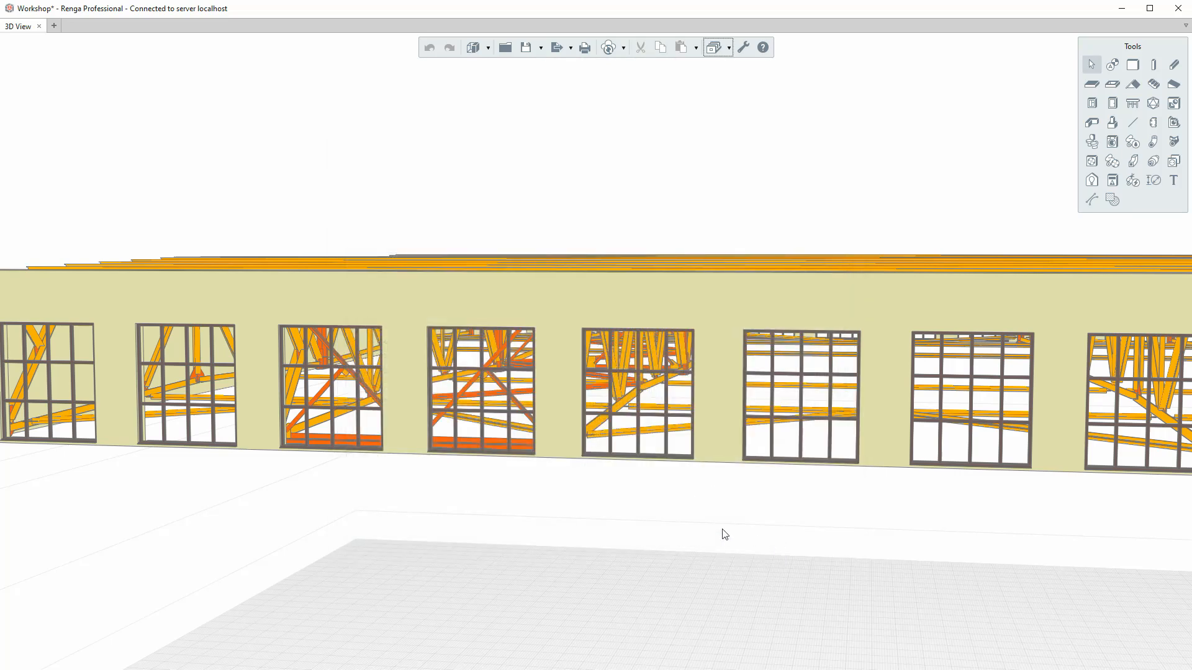
# Select a Truss T1 assembly in the building's roof structure and open it for editing.
pyautogui.scroll(-5, 720, 532)
pyautogui.moveTo(669, 476); pyautogui.dragTo(756, 455, button='right')
pyautogui.moveTo(730, 429); pyautogui.dragTo(631, 421, button='middle')
pyautogui.scroll(-2, 983, 414)
pyautogui.moveTo(1052, 575); pyautogui.dragTo(419, 338, button='right')
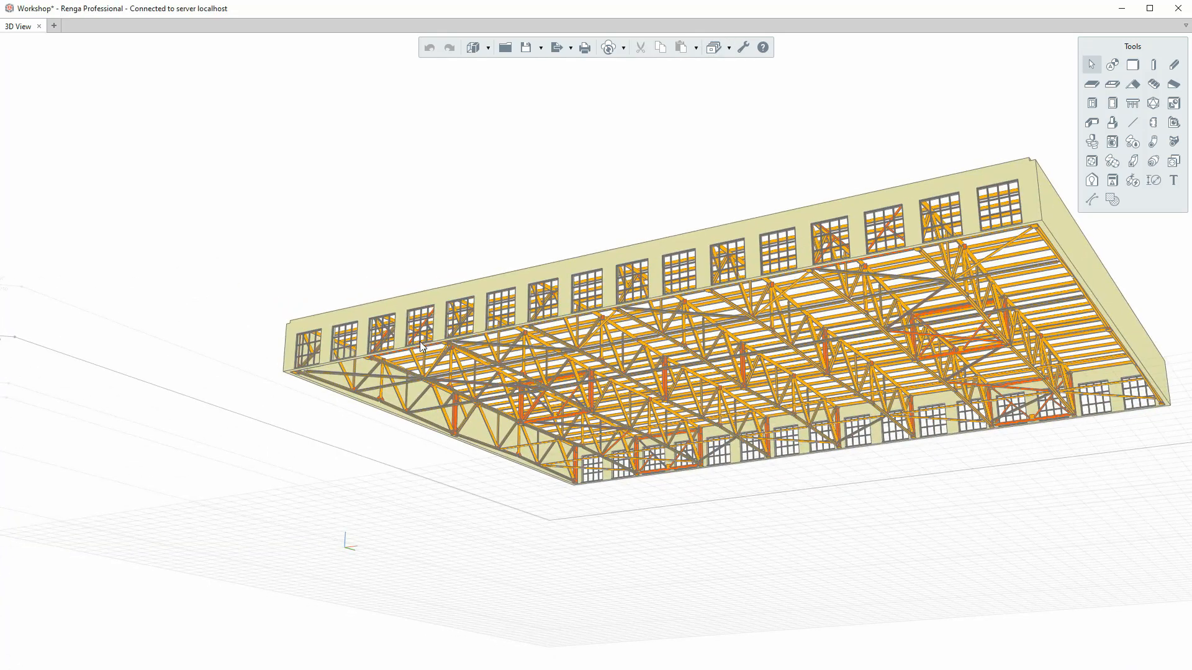
pyautogui.scroll(4, 418, 337)
pyautogui.rightClick(419, 338)
pyautogui.click(435, 341)
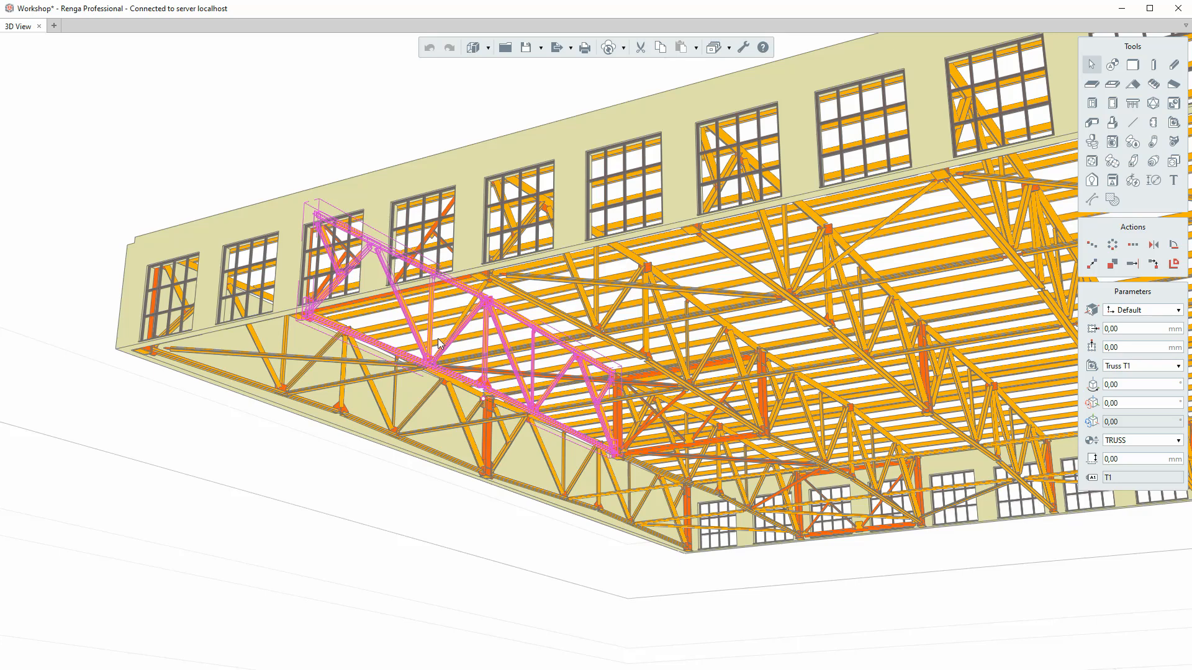
pyautogui.click(488, 48)
pyautogui.click(496, 110)
pyautogui.scroll(5, 596, 388)
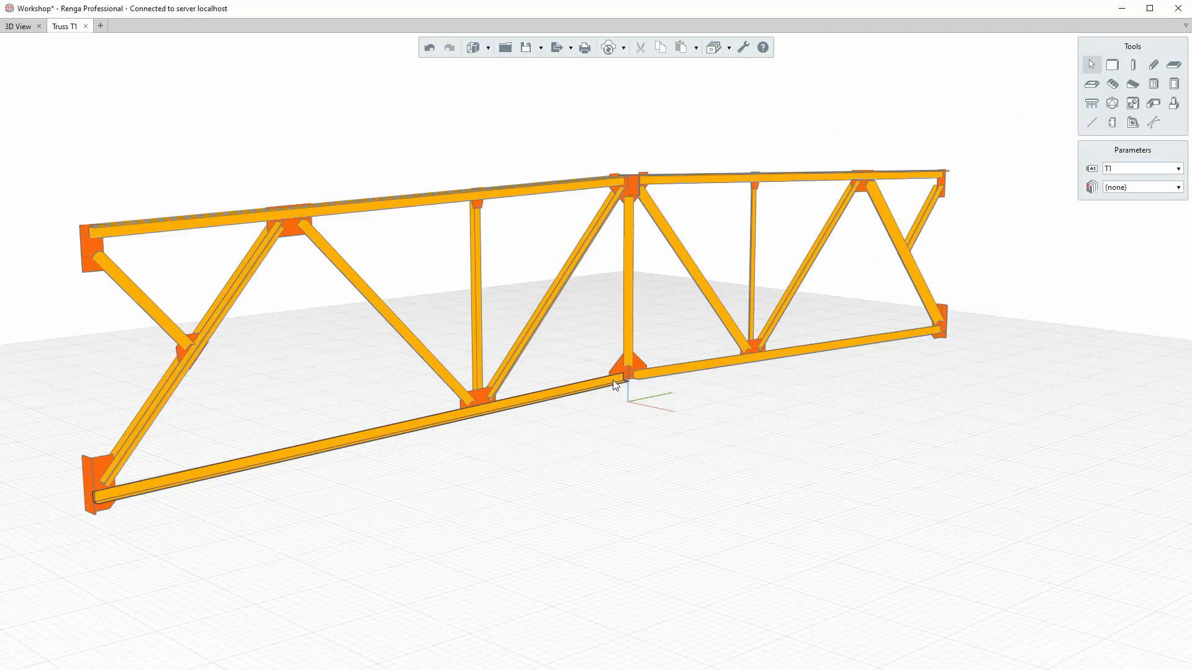
# Start the Plate tool with the "Plate with 4 holes" style and review the plate's thickness, rotation and material settings.
pyautogui.click(1112, 124)
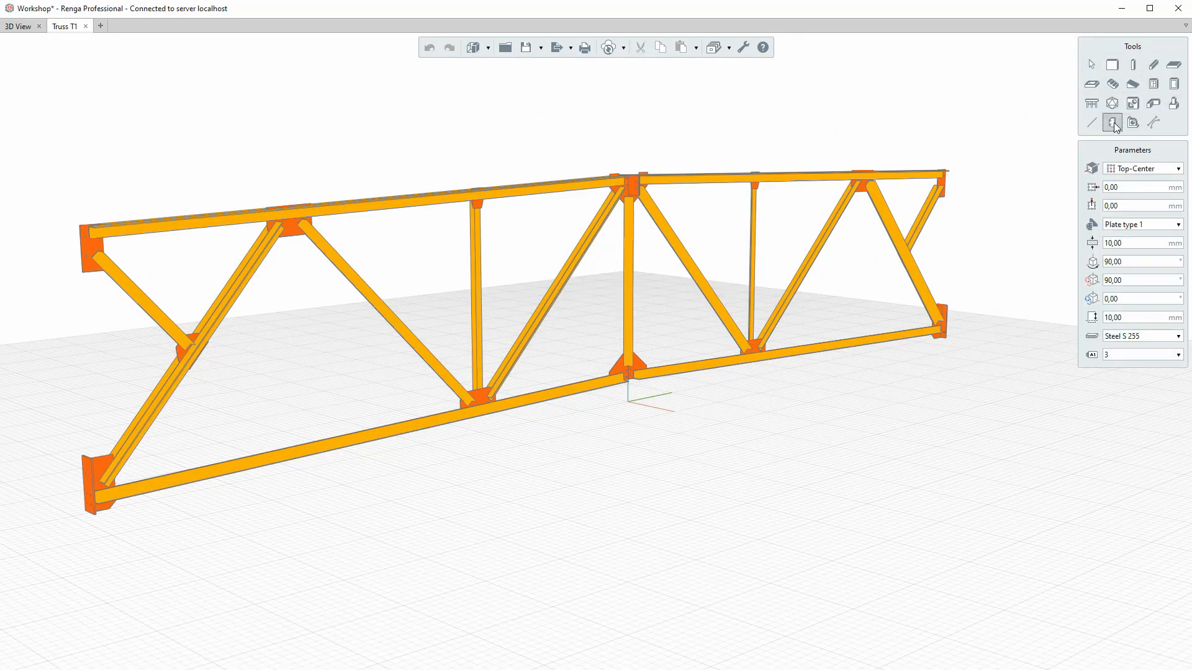
pyautogui.click(1126, 225)
pyautogui.scroll(-3, 1011, 336)
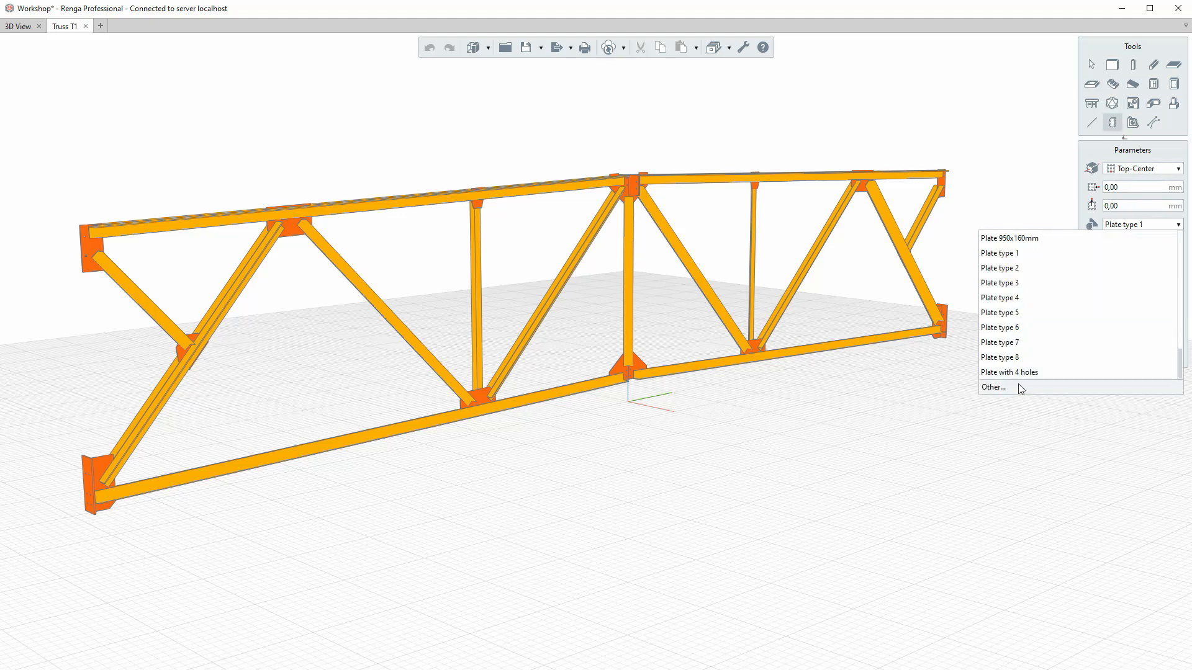
pyautogui.click(1019, 375)
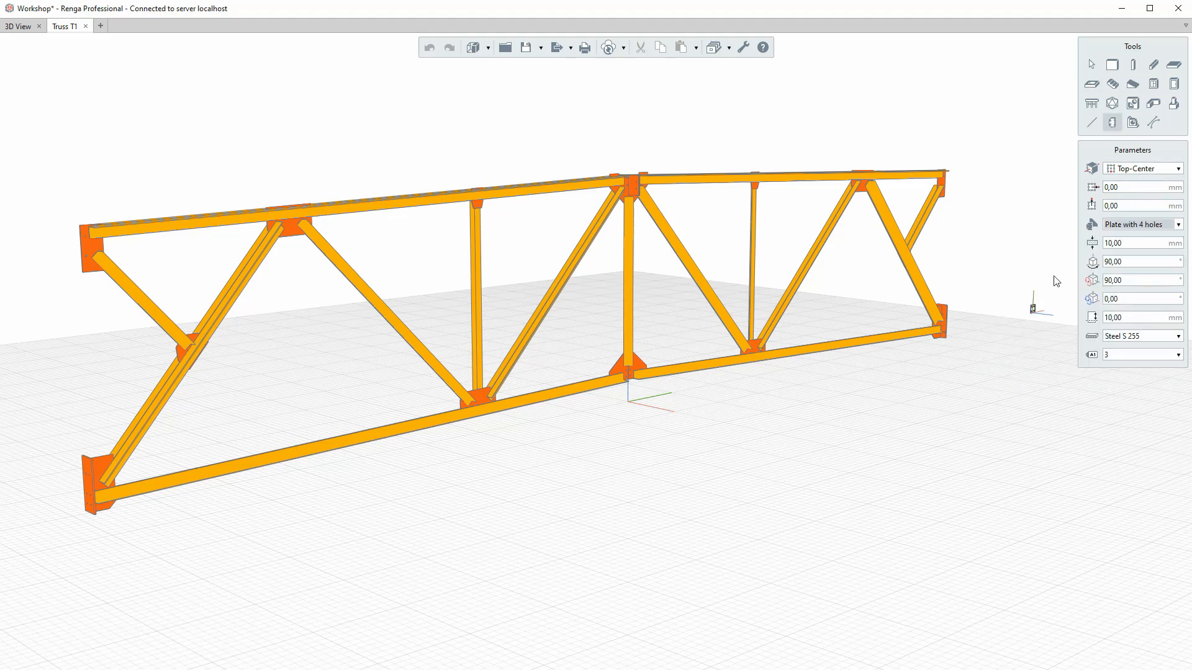
pyautogui.click(1134, 243)
pyautogui.click(1138, 265)
pyautogui.click(1155, 339)
pyautogui.click(1077, 384)
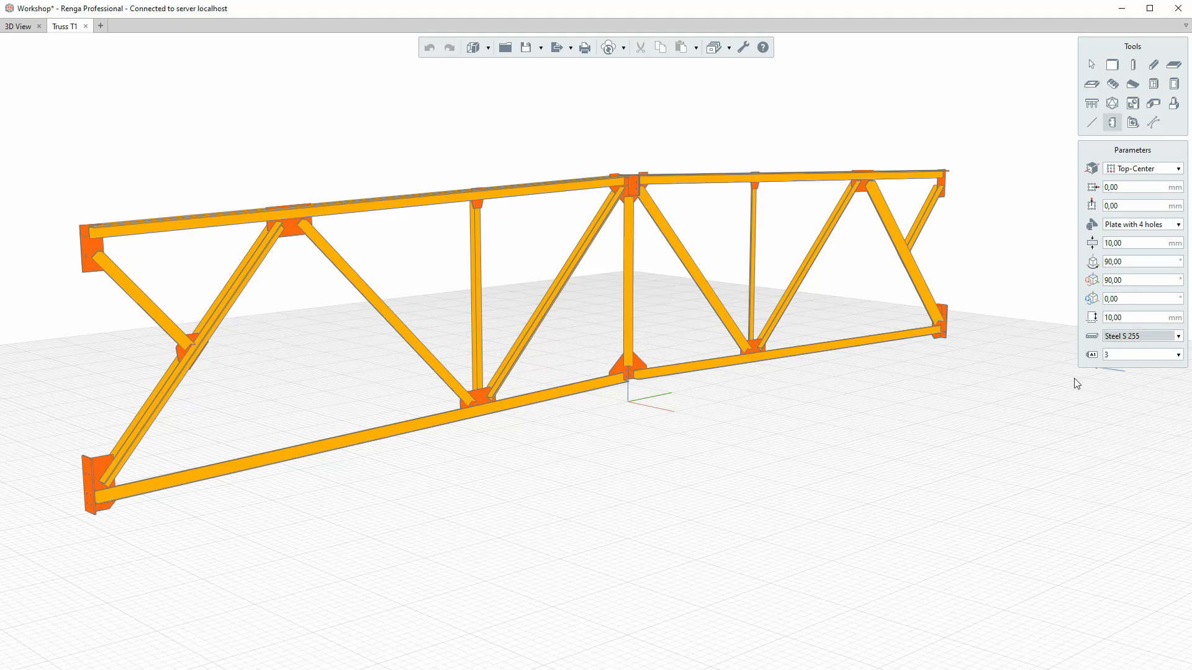
# Place the four-hole plate at the gusset in the middle of the truss's bottom chord and move it toward the gusset's outer face.
pyautogui.scroll(10, 611, 376)
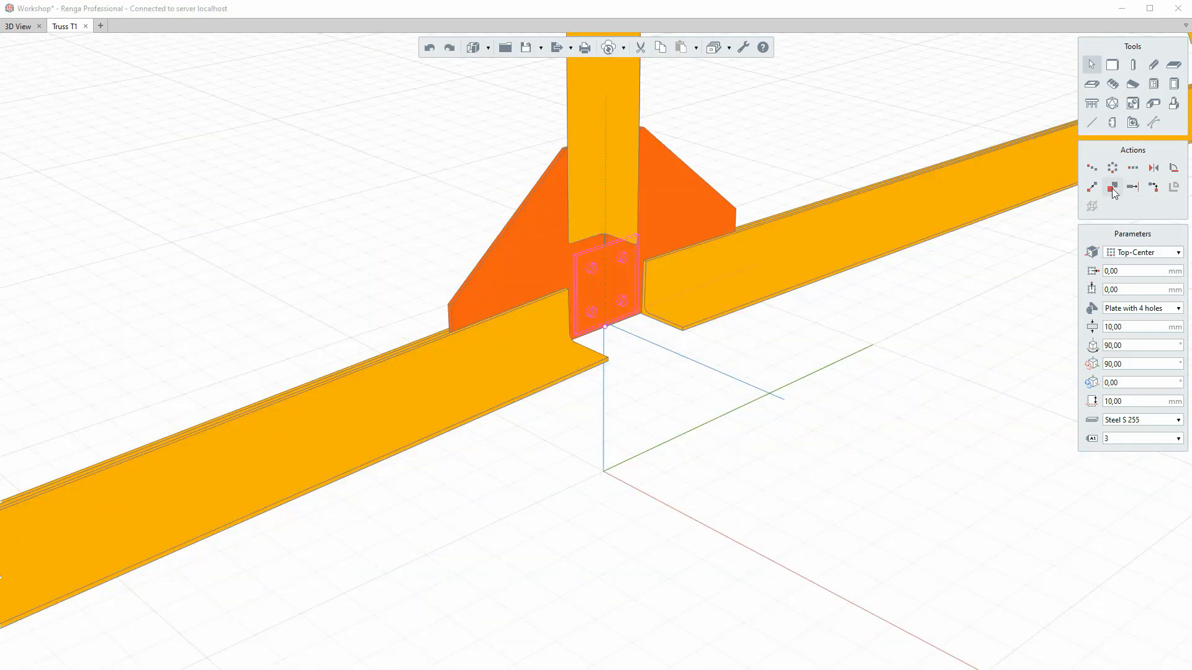
pyautogui.click(1112, 187)
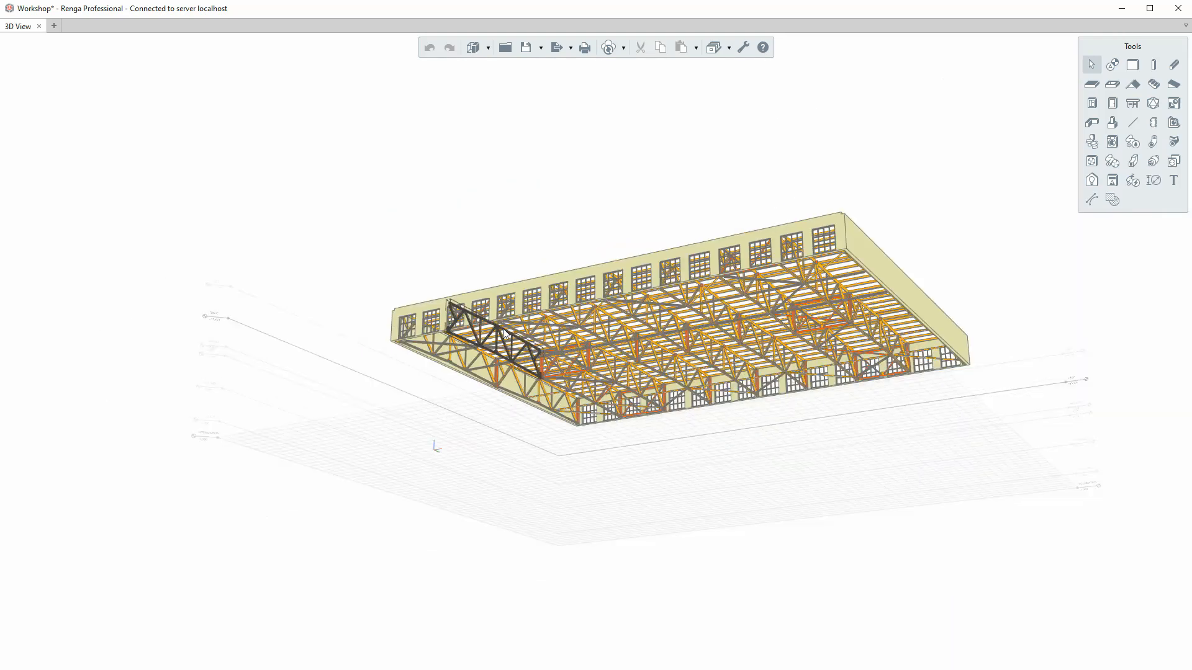
pyautogui.rightClick(504, 335)
pyautogui.click(521, 320)
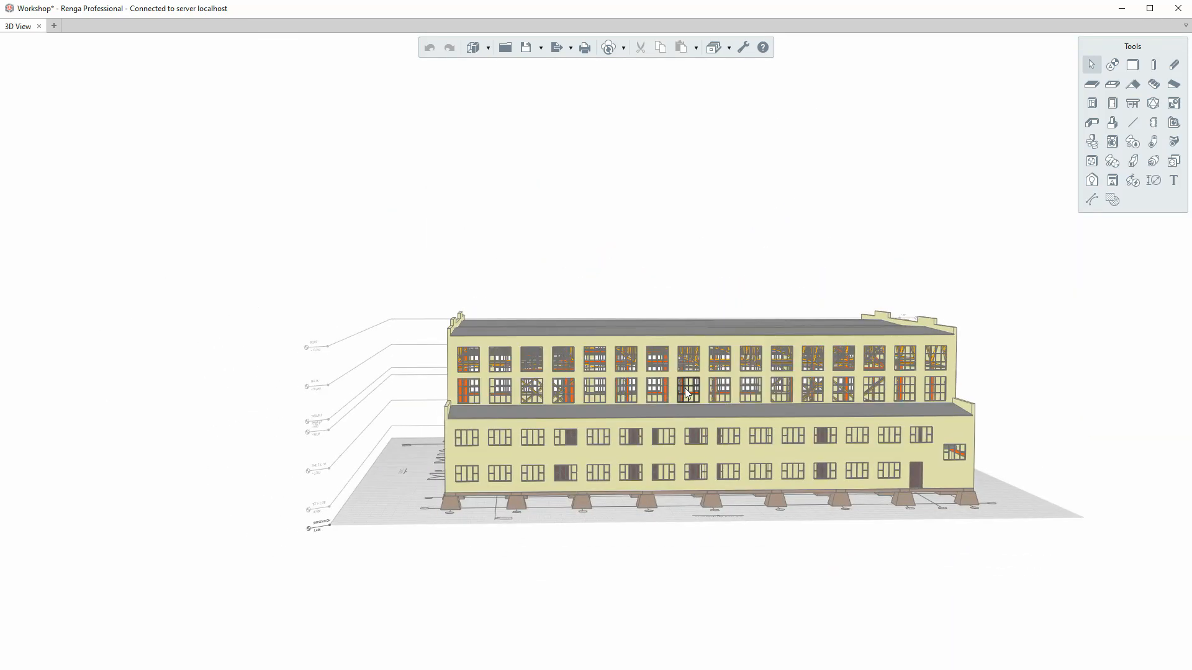